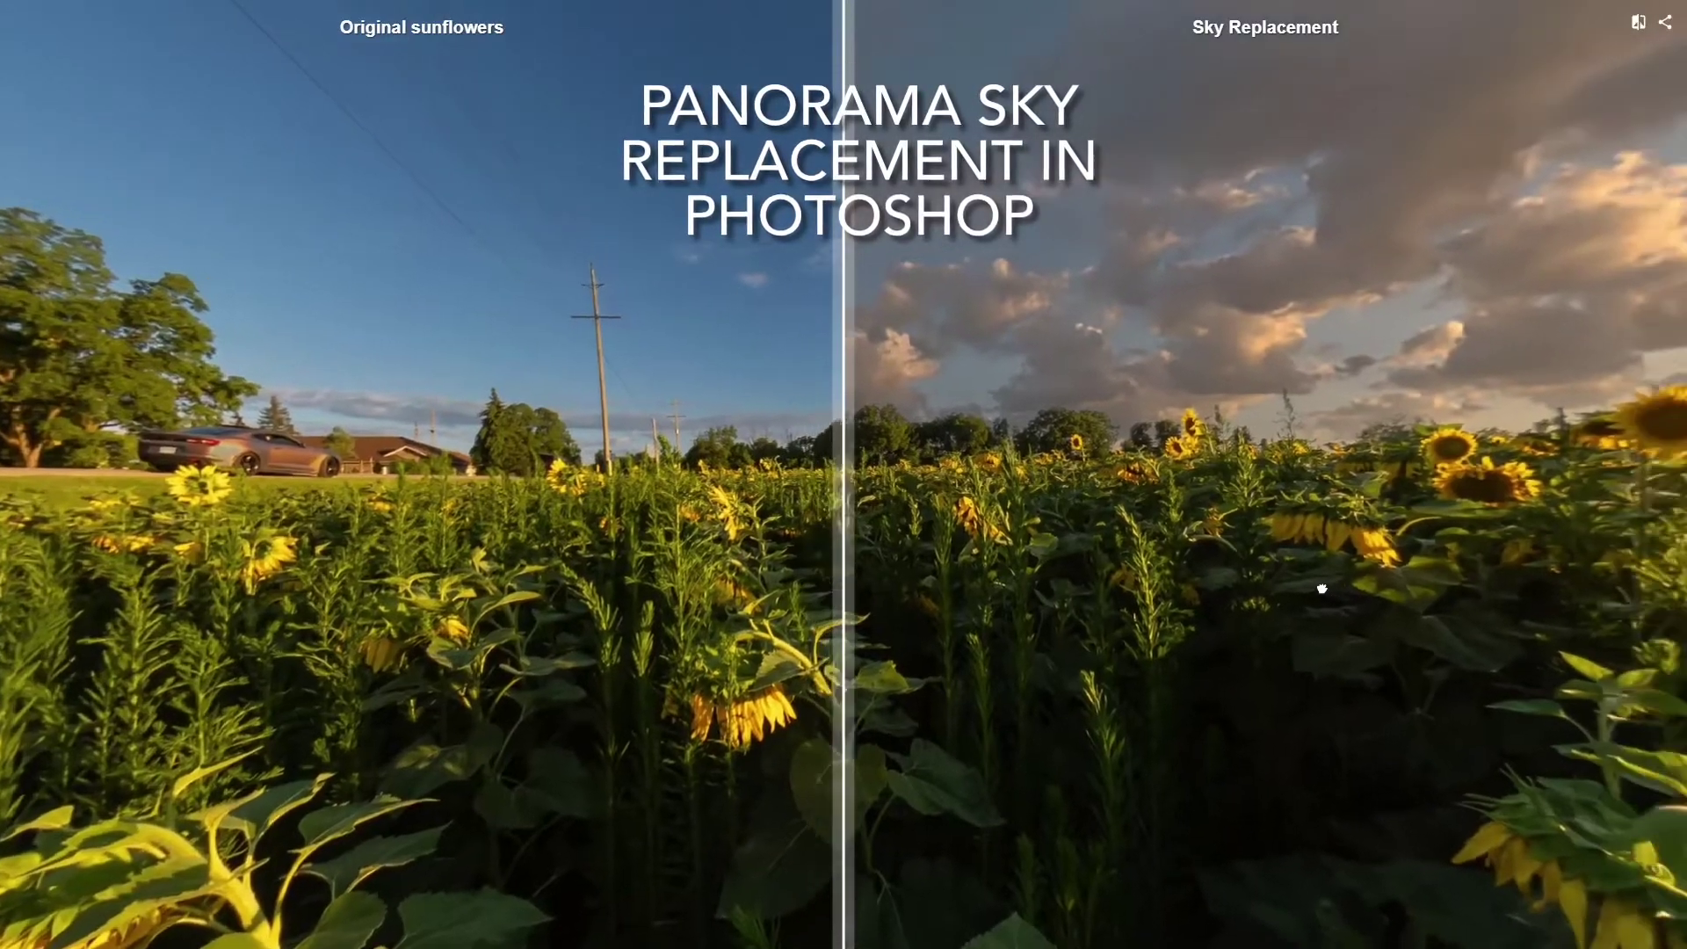
- Apply Sky Replacement with the cloudy sunset sky, output as new layers
drag(1322, 589, 750, 536)
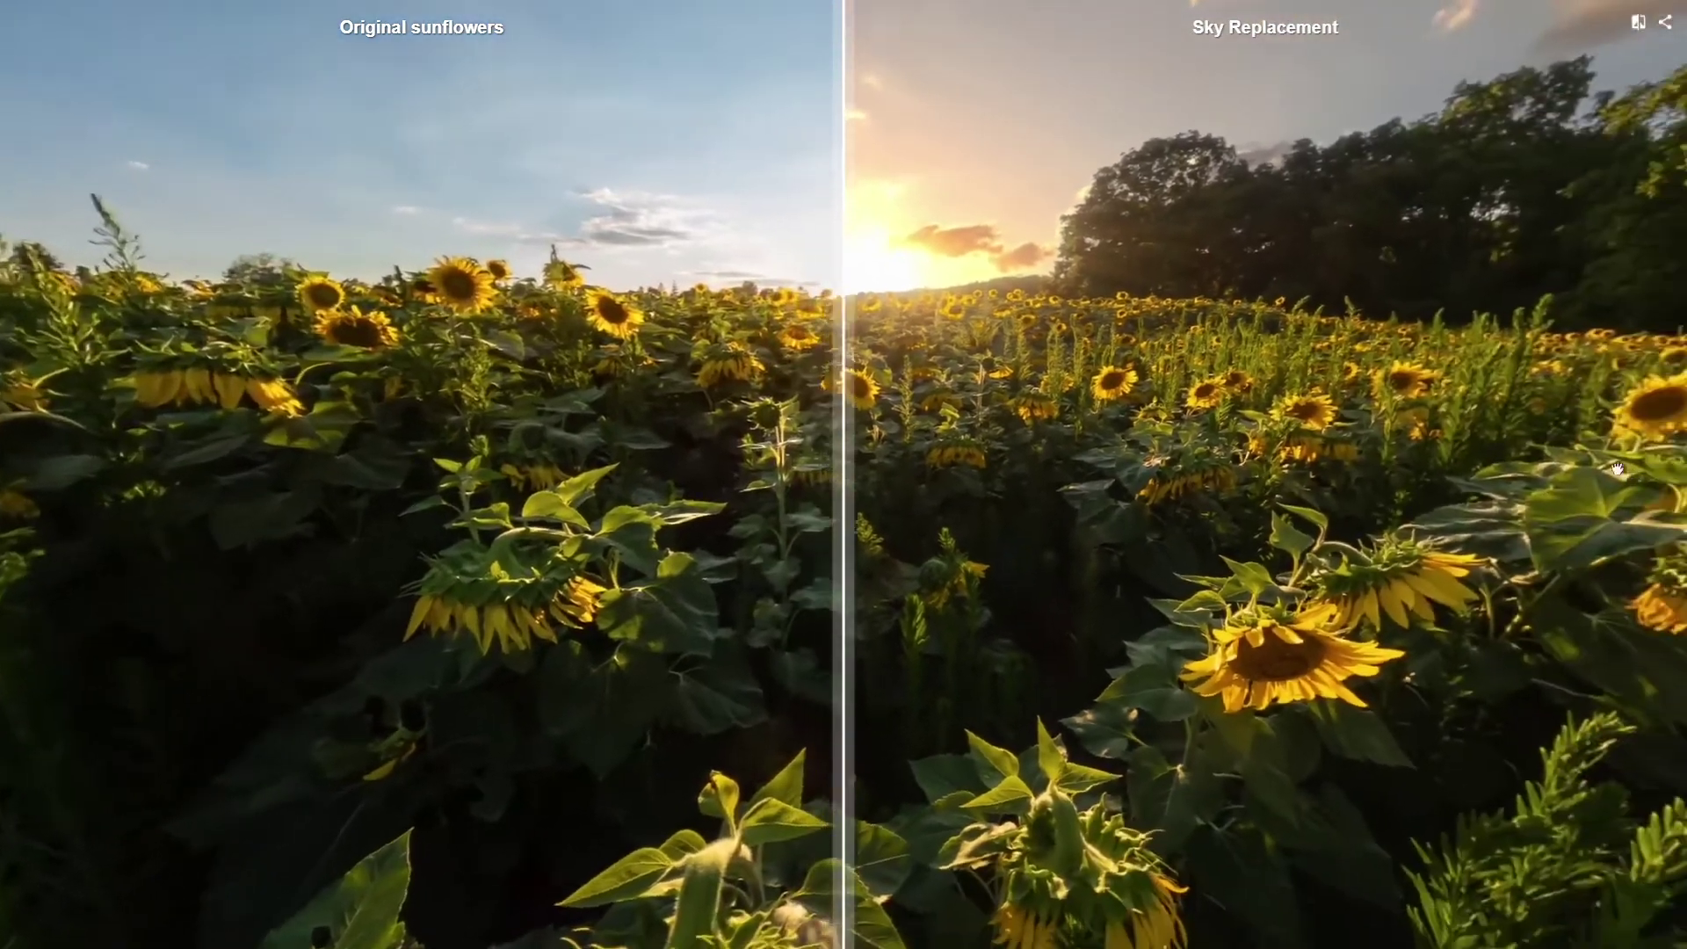
drag(1617, 468, 473, 358)
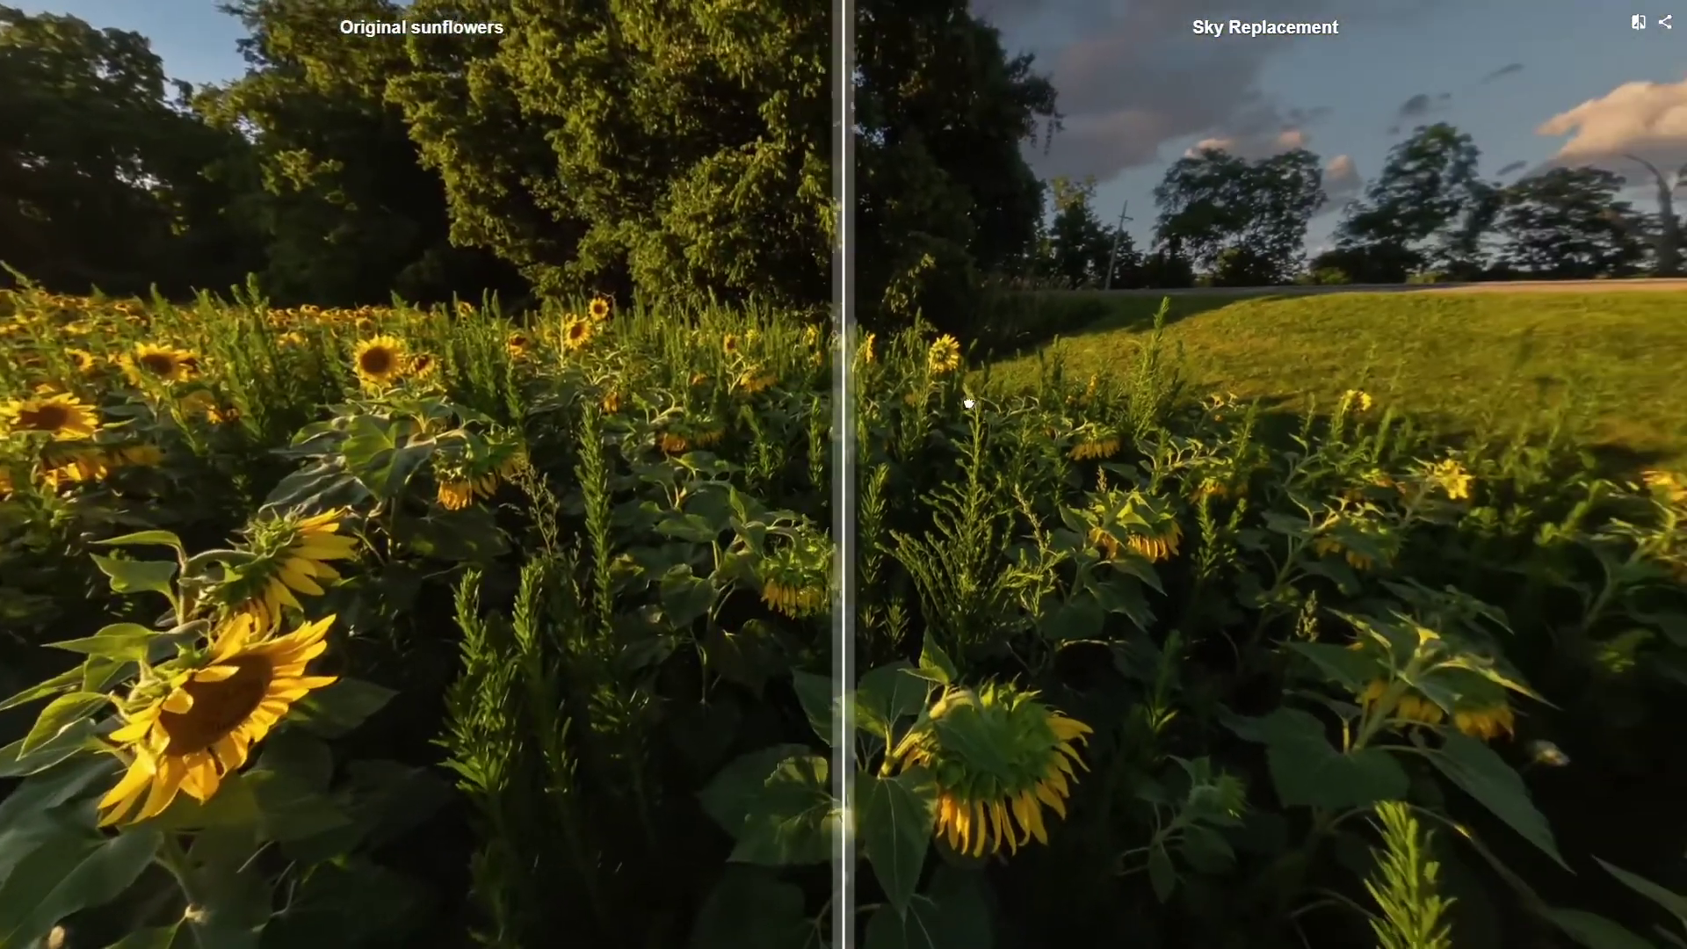
drag(968, 403, 380, 693)
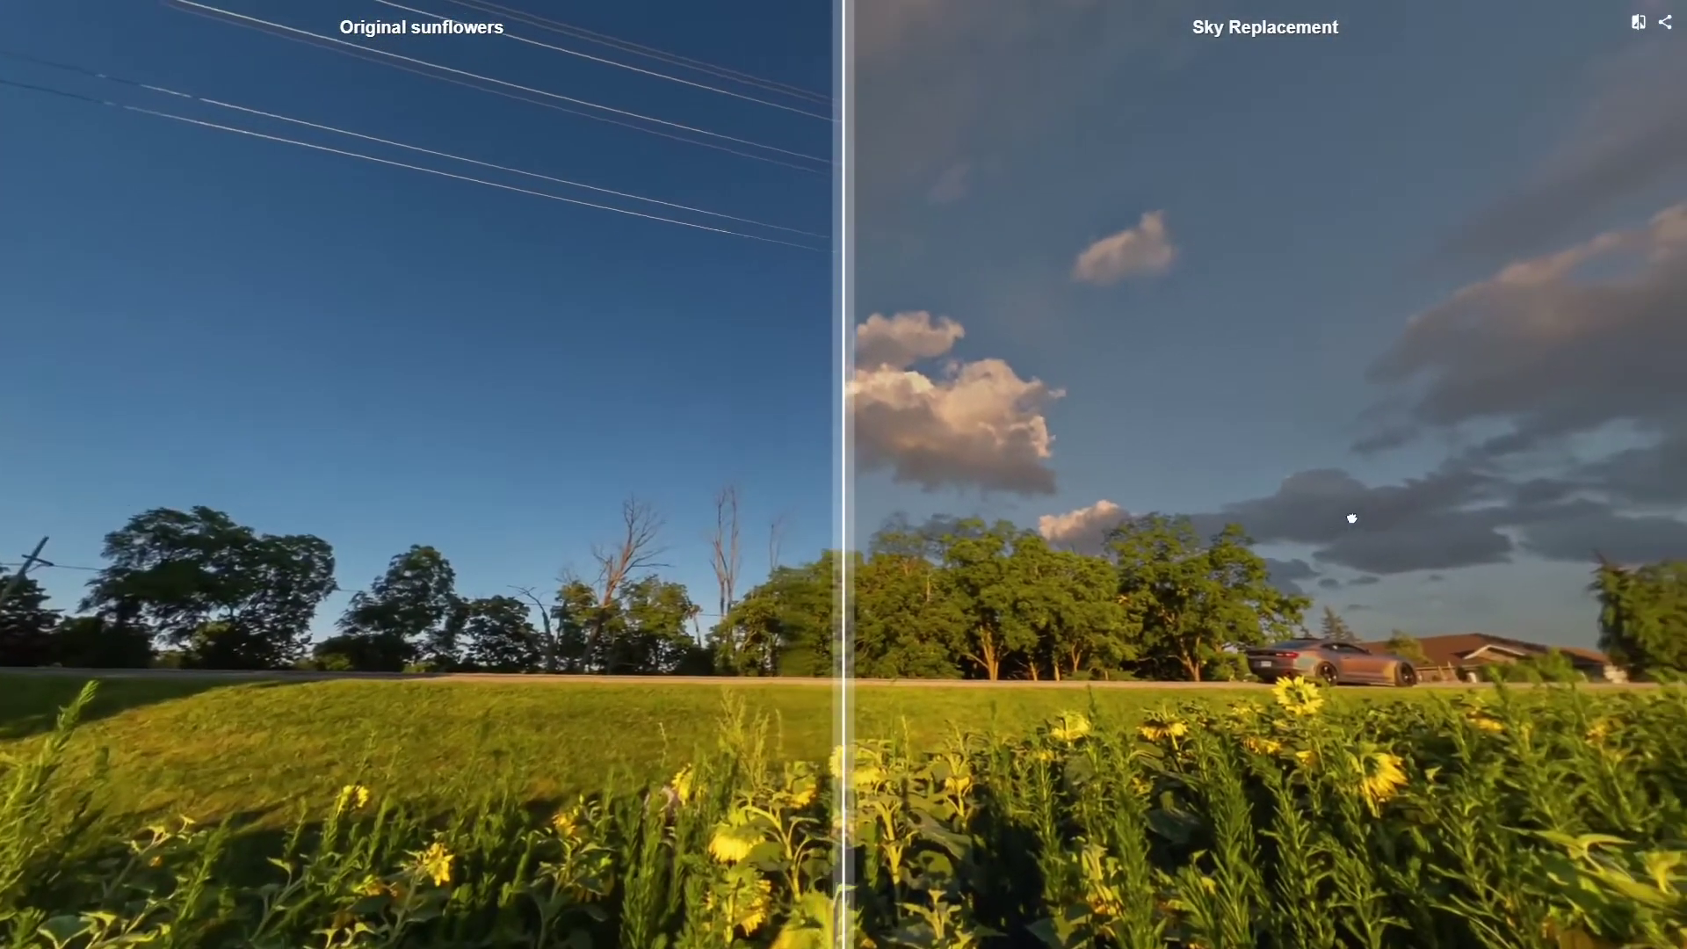
drag(1352, 519, 452, 455)
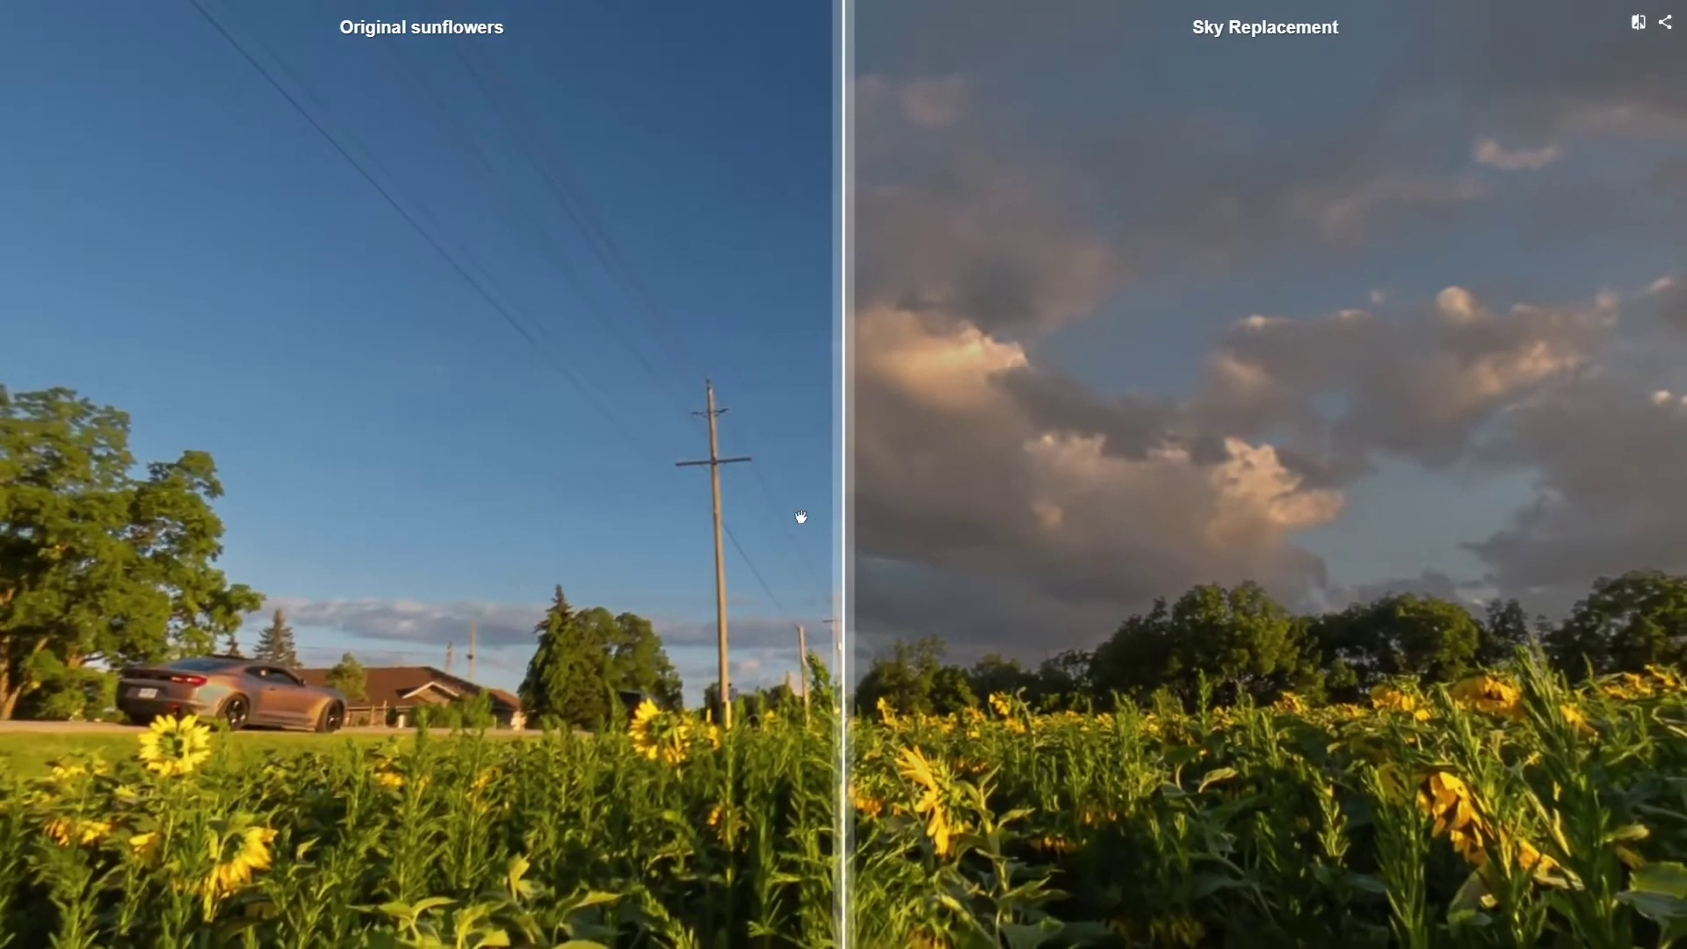
drag(842, 524, 950, 548)
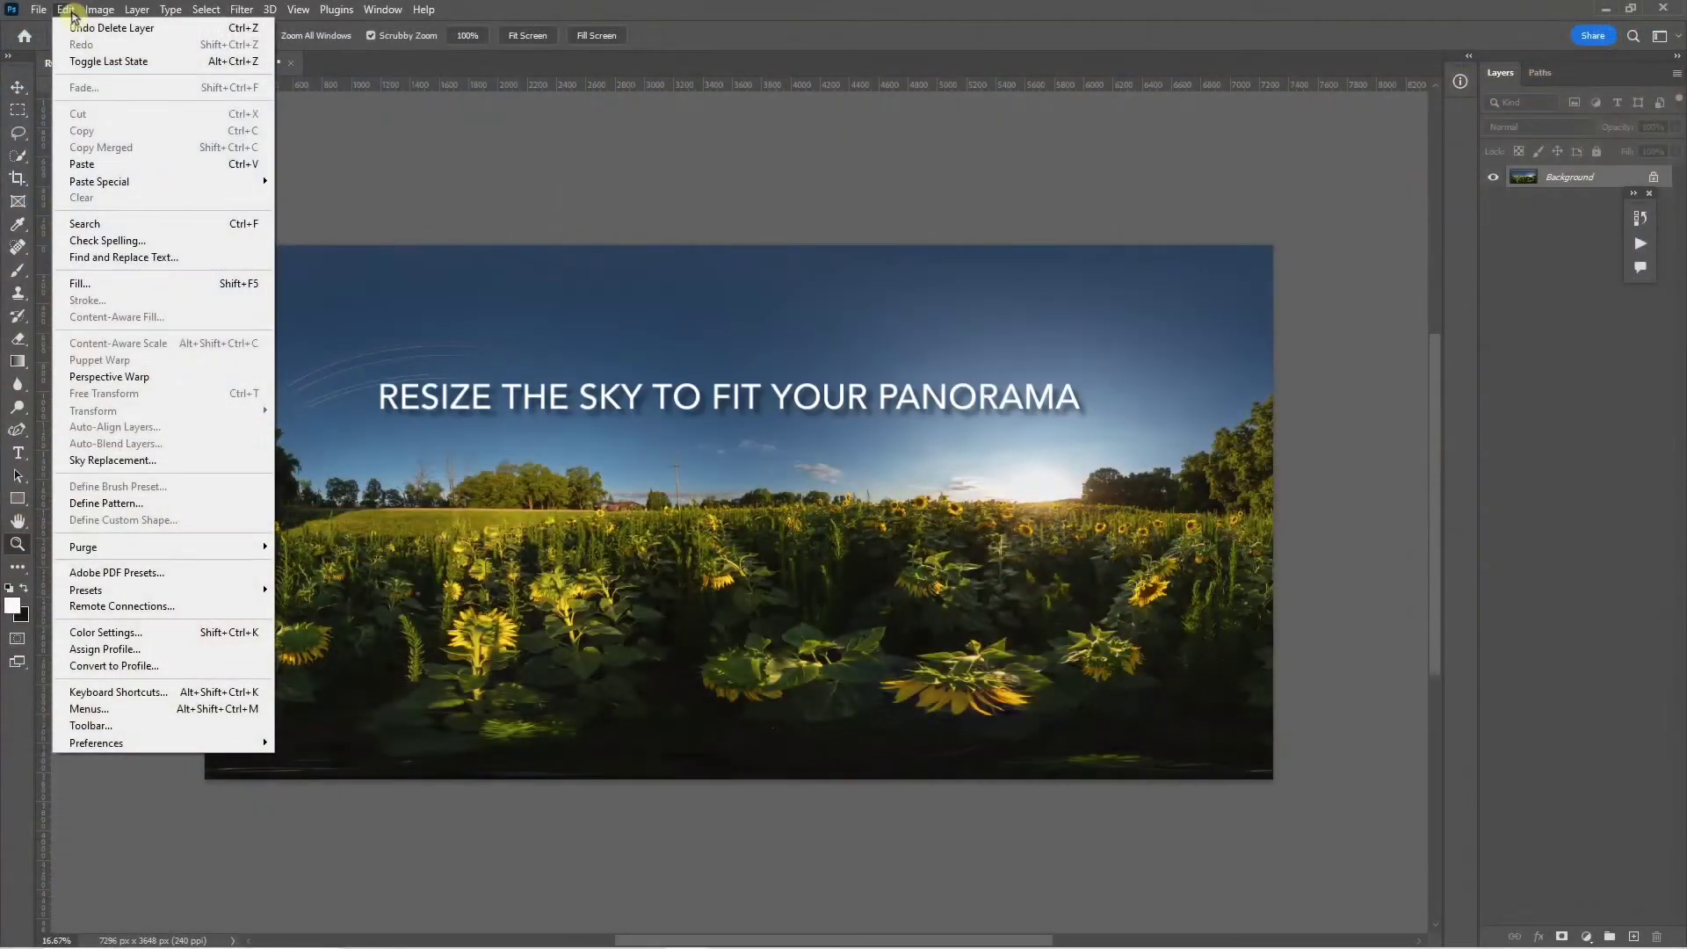
click(145, 461)
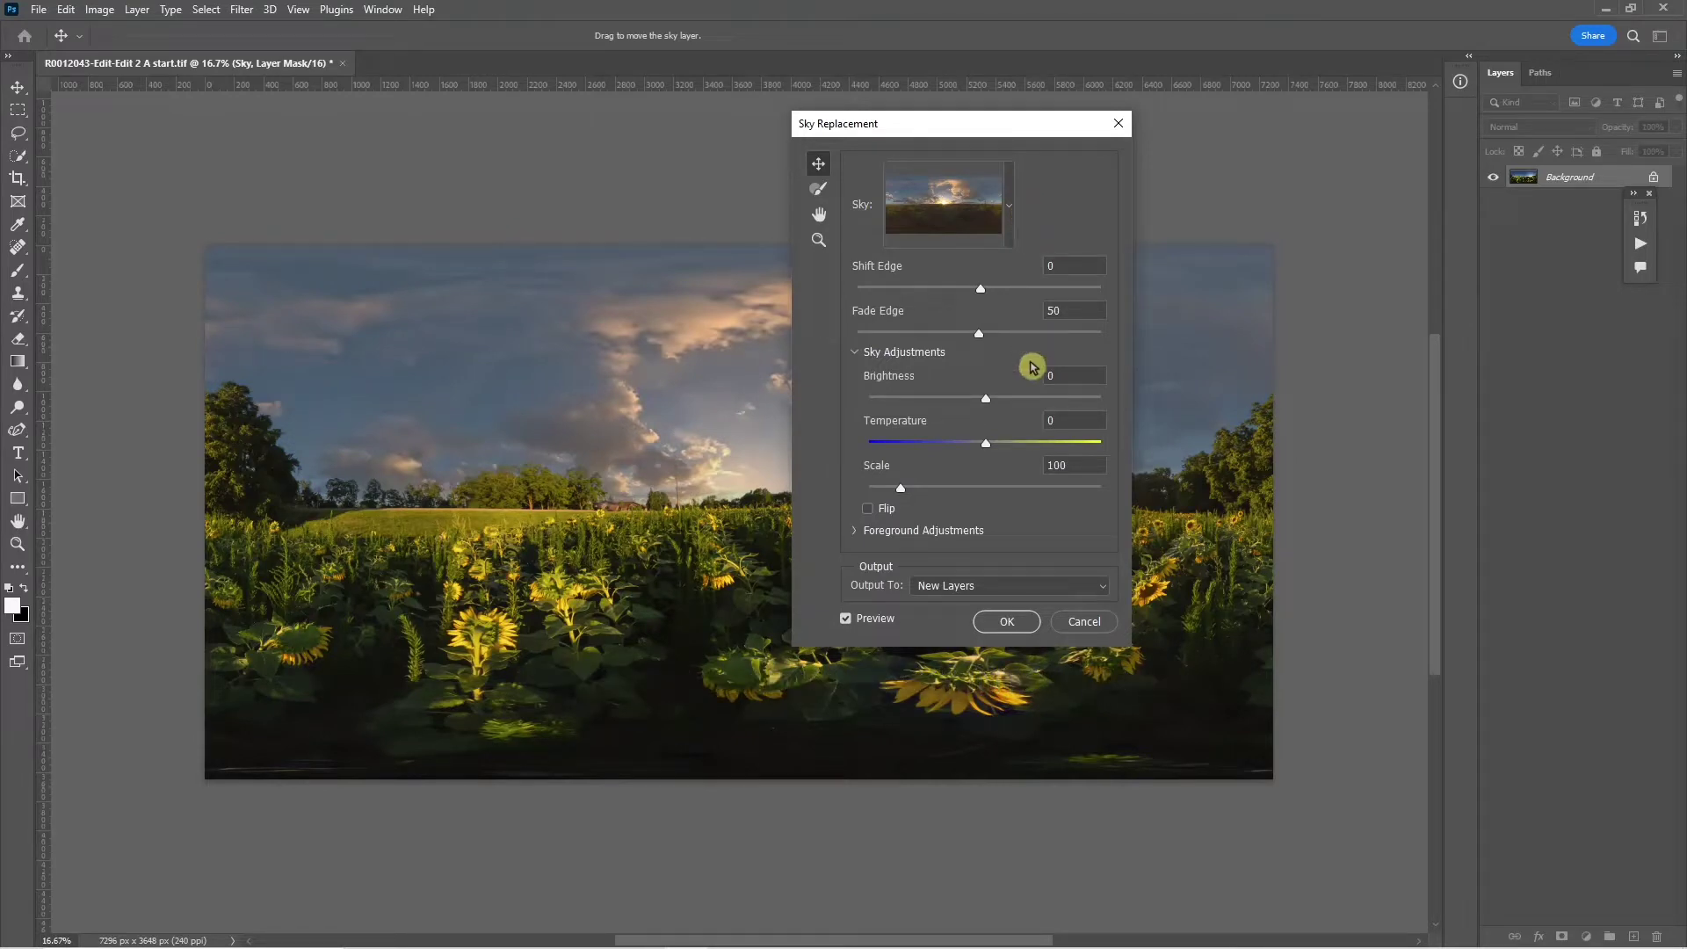
click(1008, 621)
key(z)
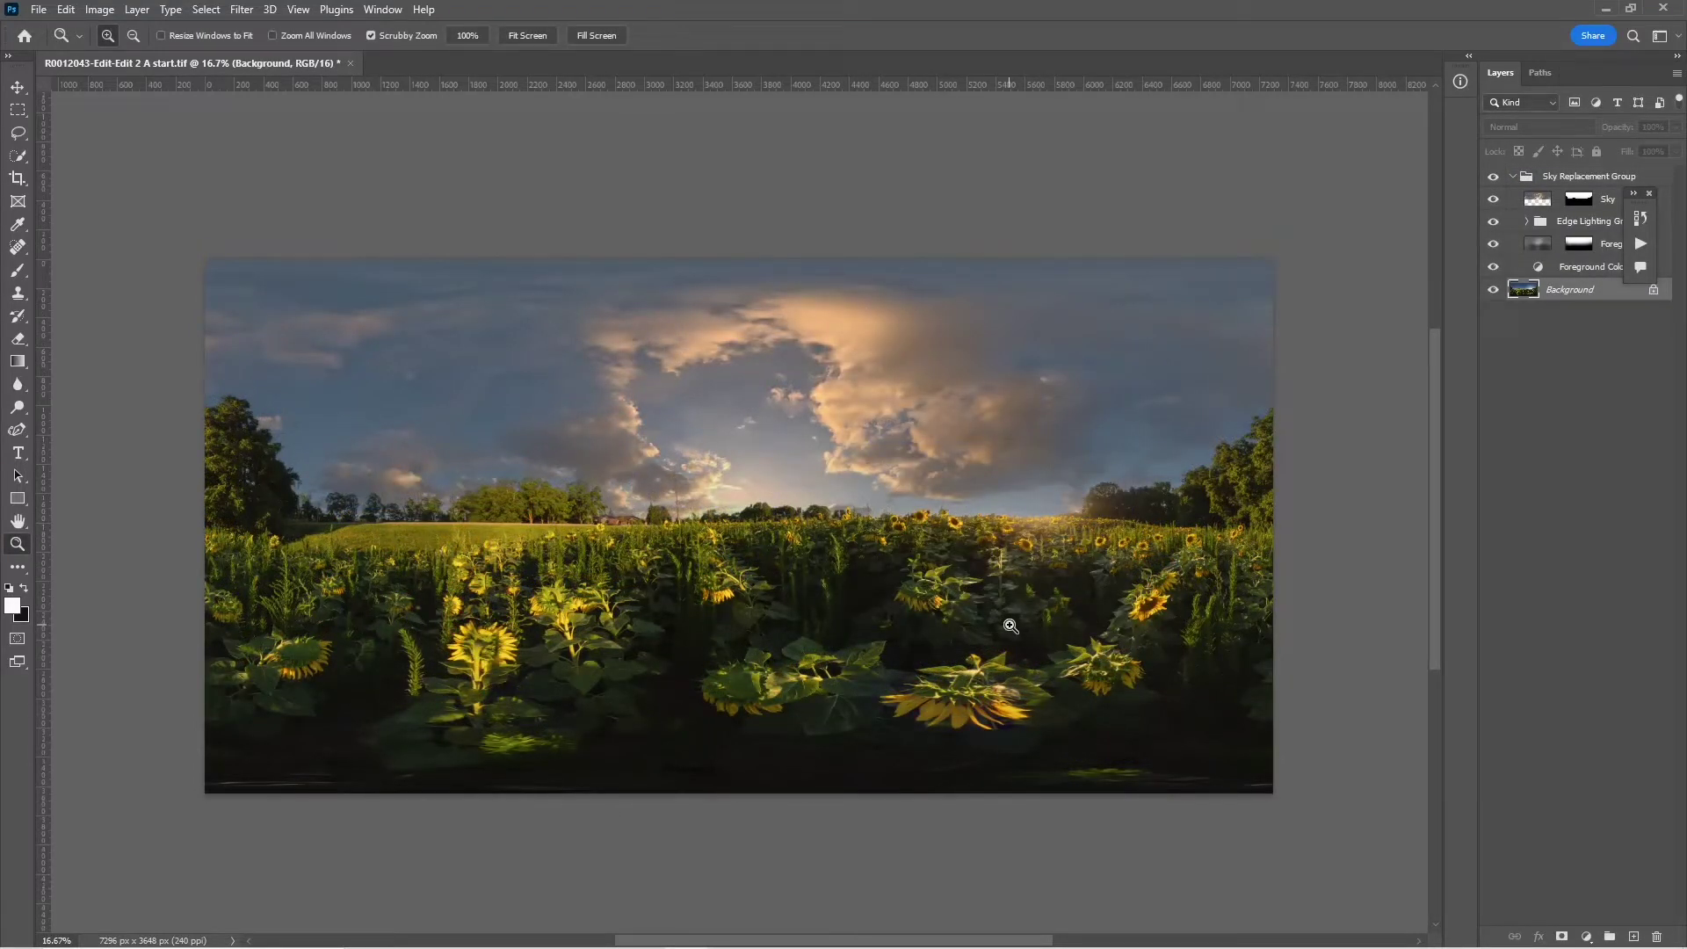
- Offset the Sky layer horizontally by +8951 pixels with Wrap Around
click(1547, 202)
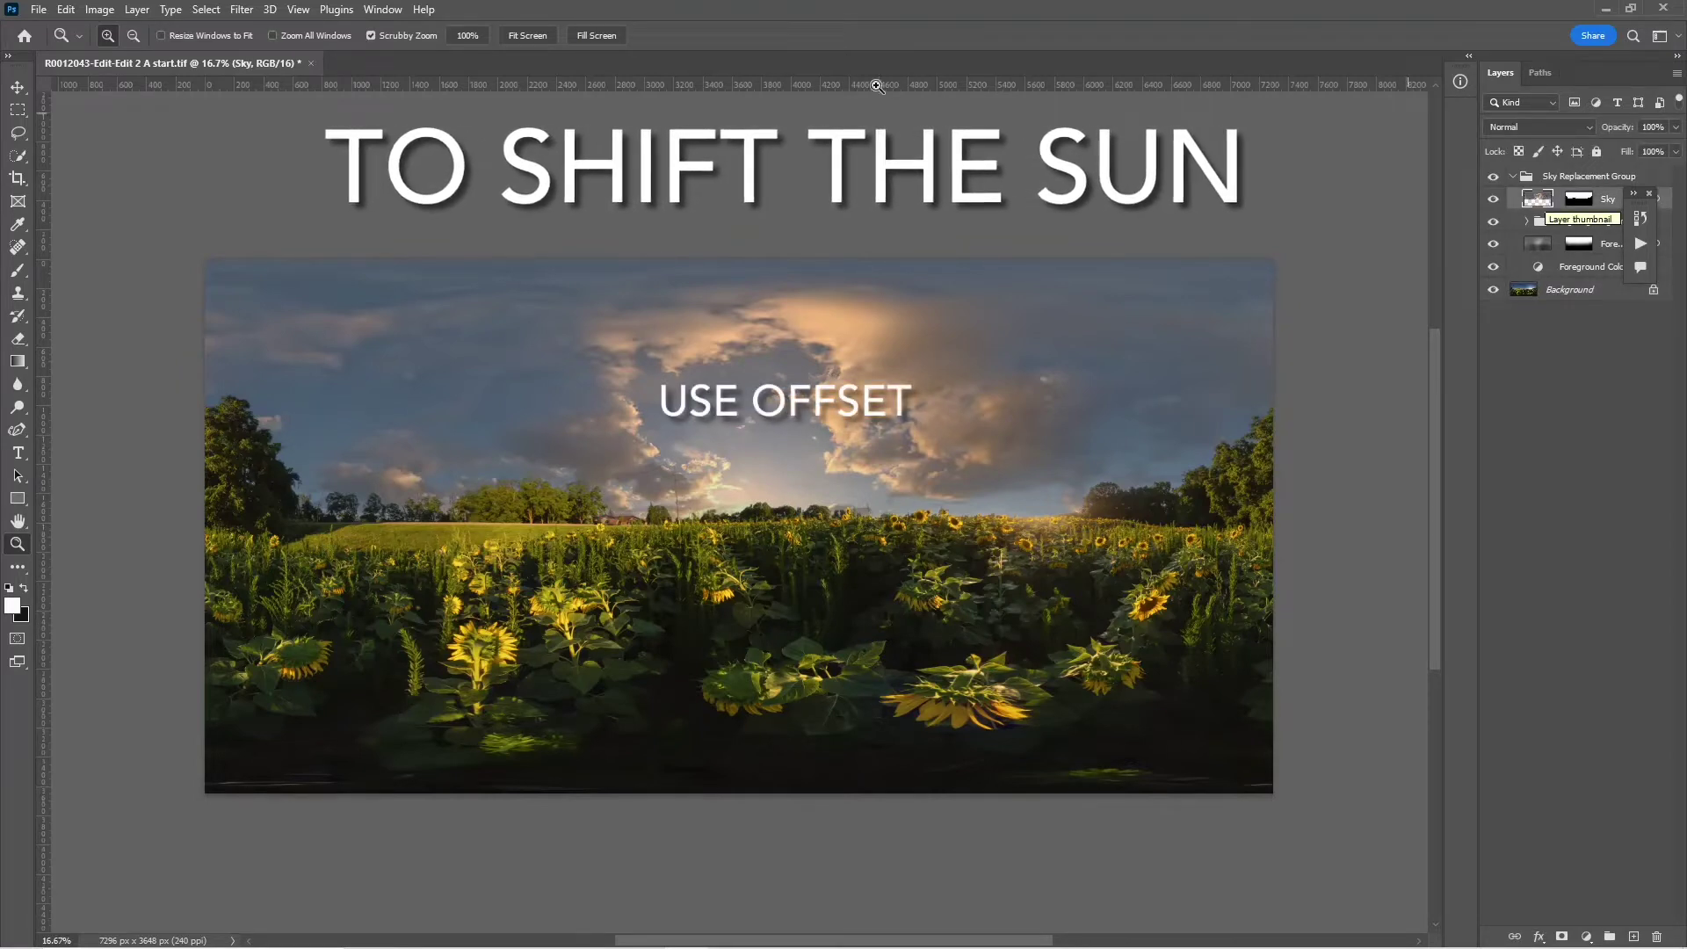
click(247, 13)
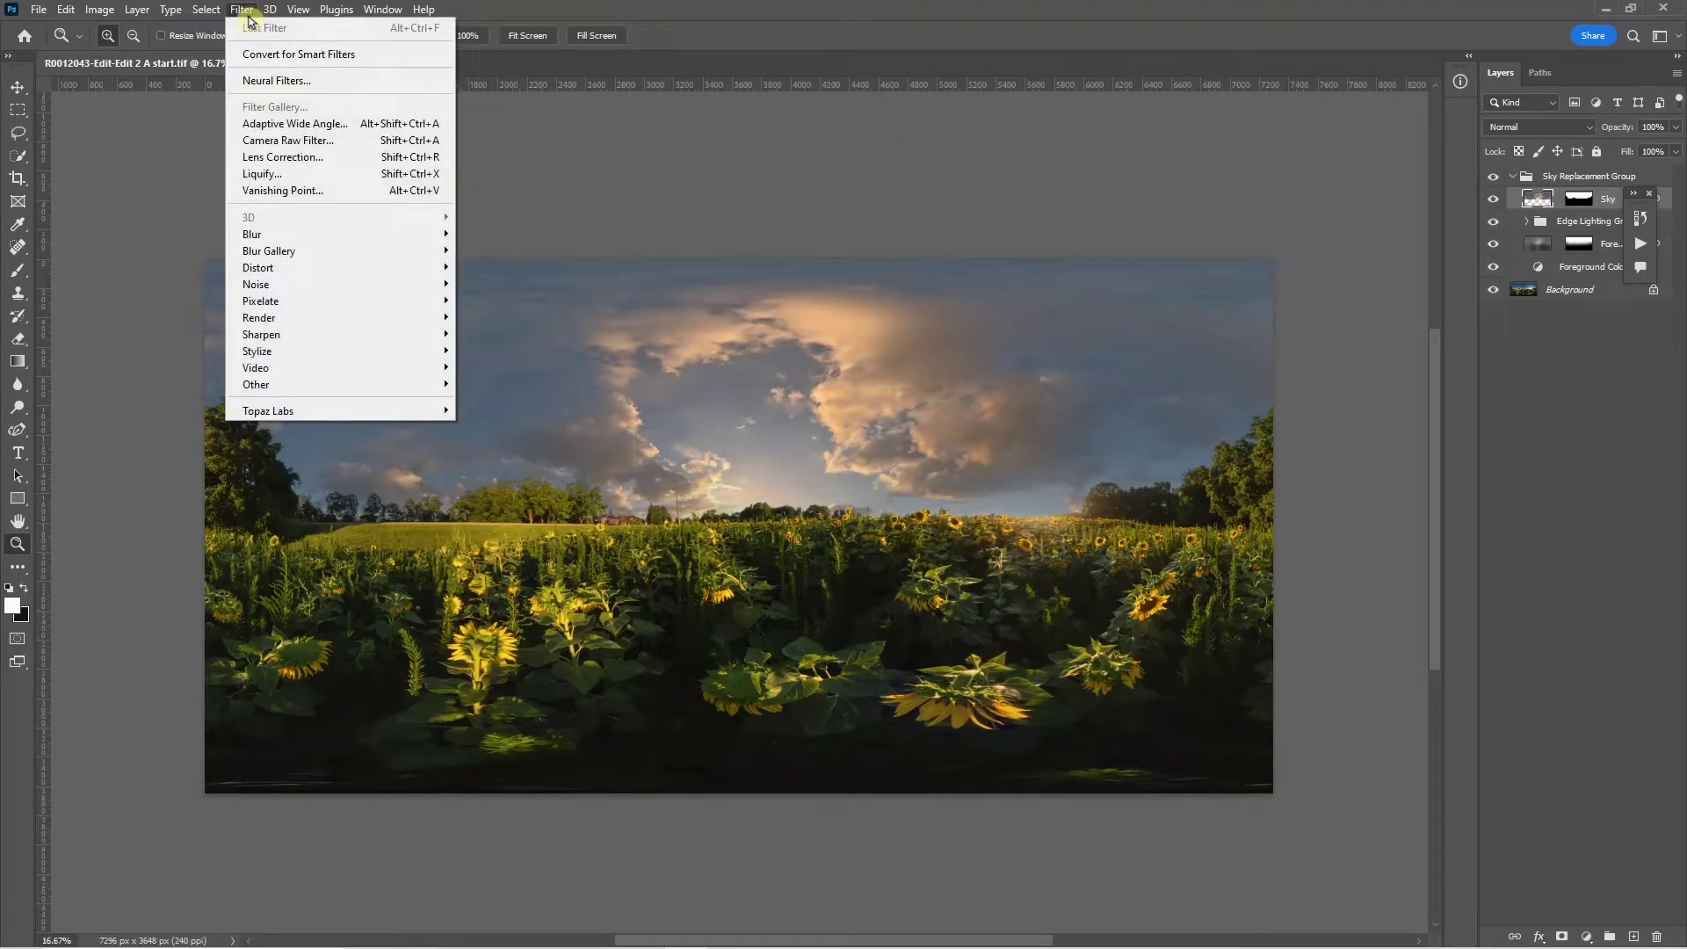
mouse_move(286, 389)
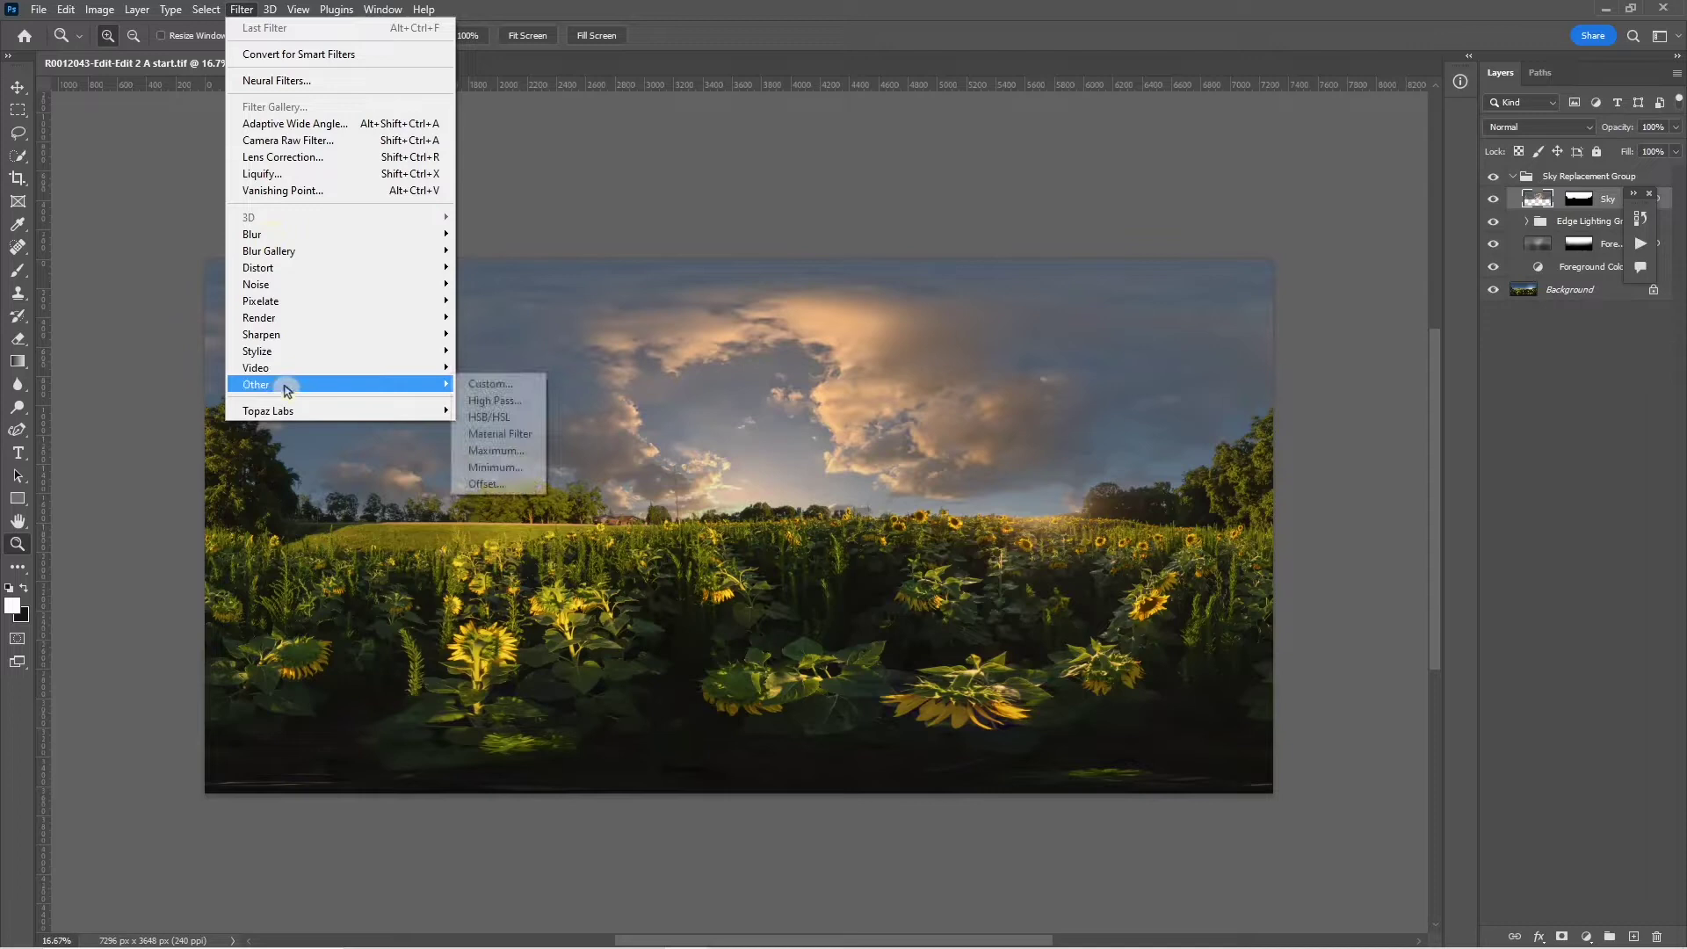
click(486, 484)
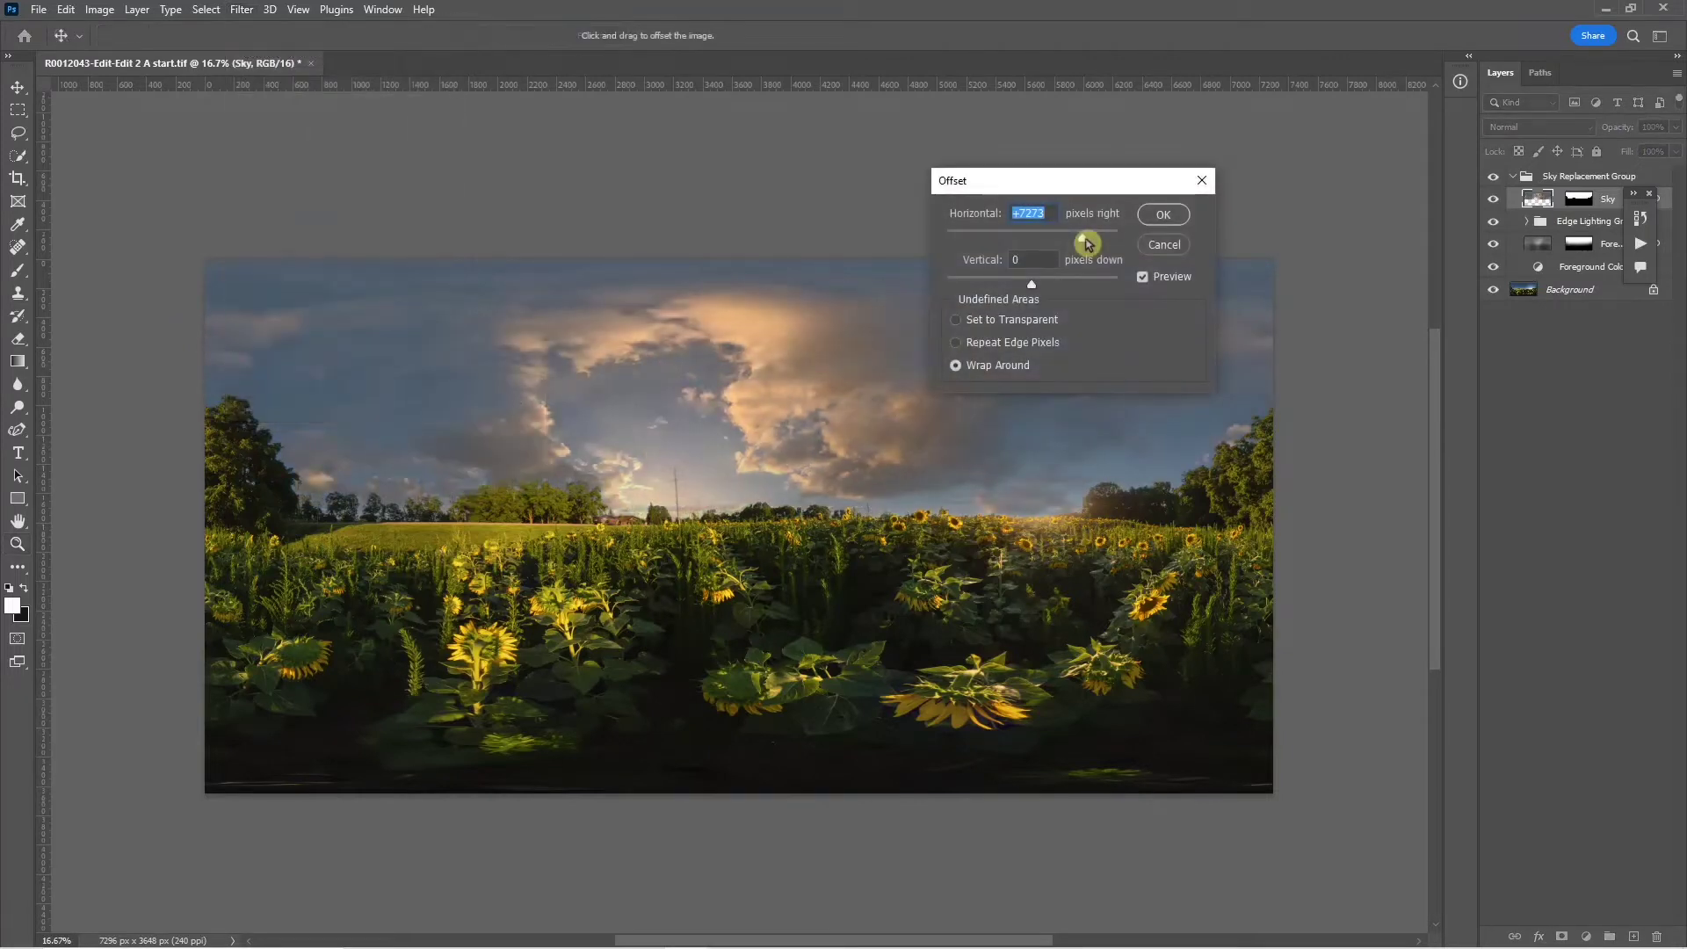
drag(1086, 245, 1099, 247)
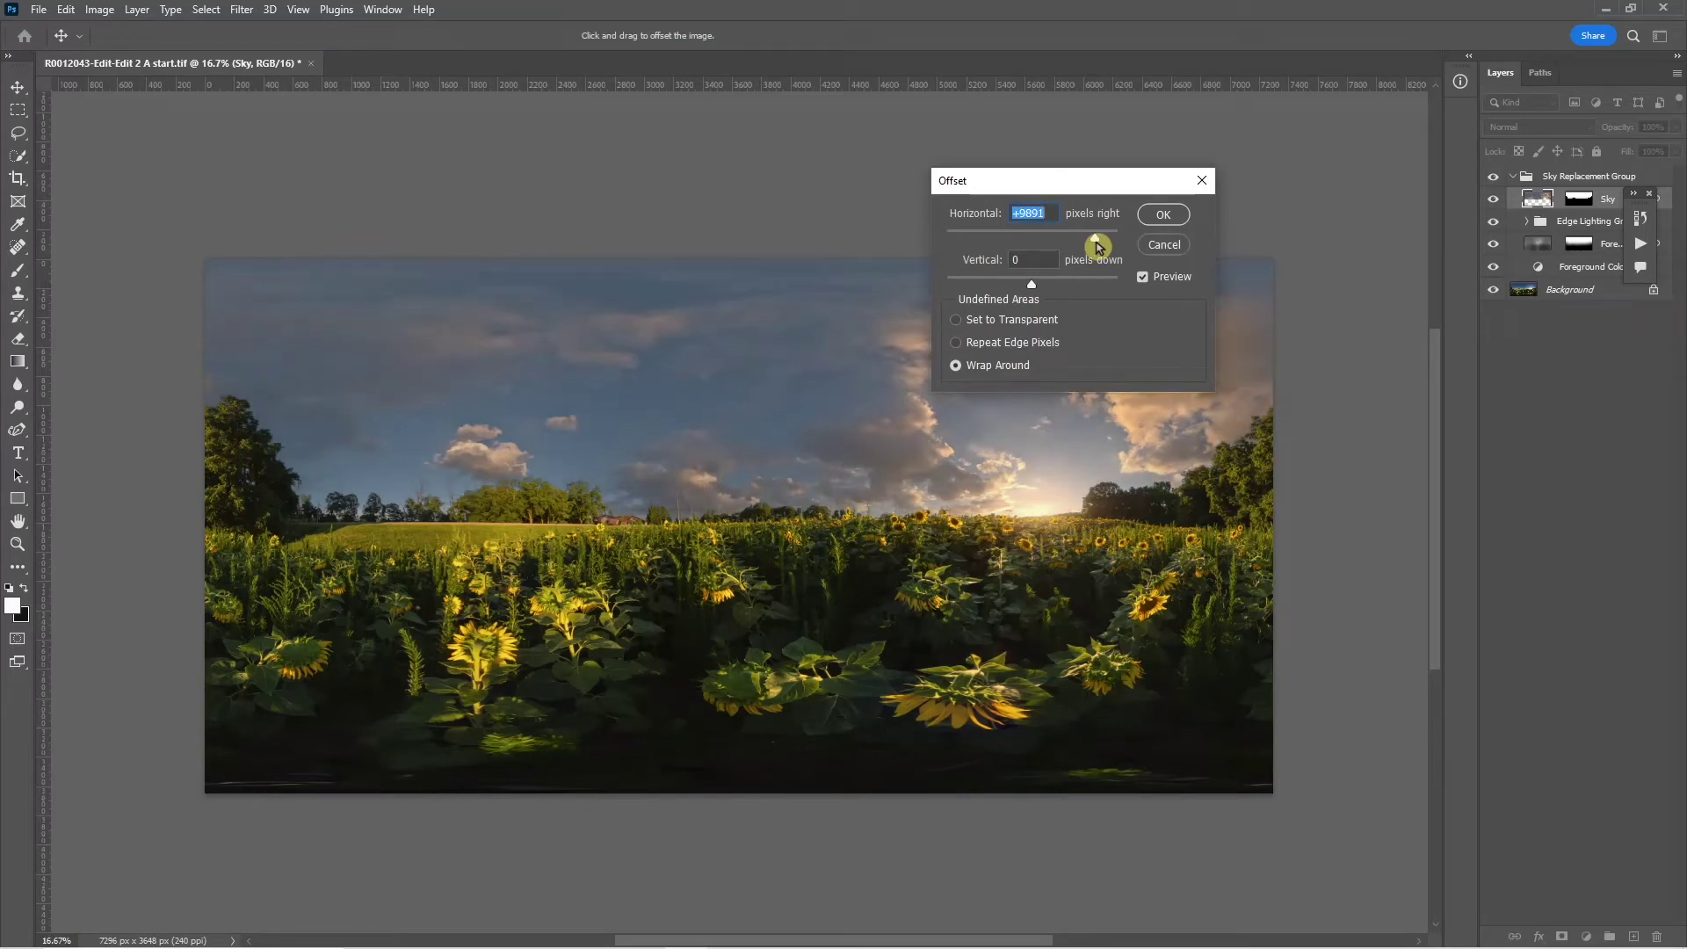
click(1166, 217)
key(z)
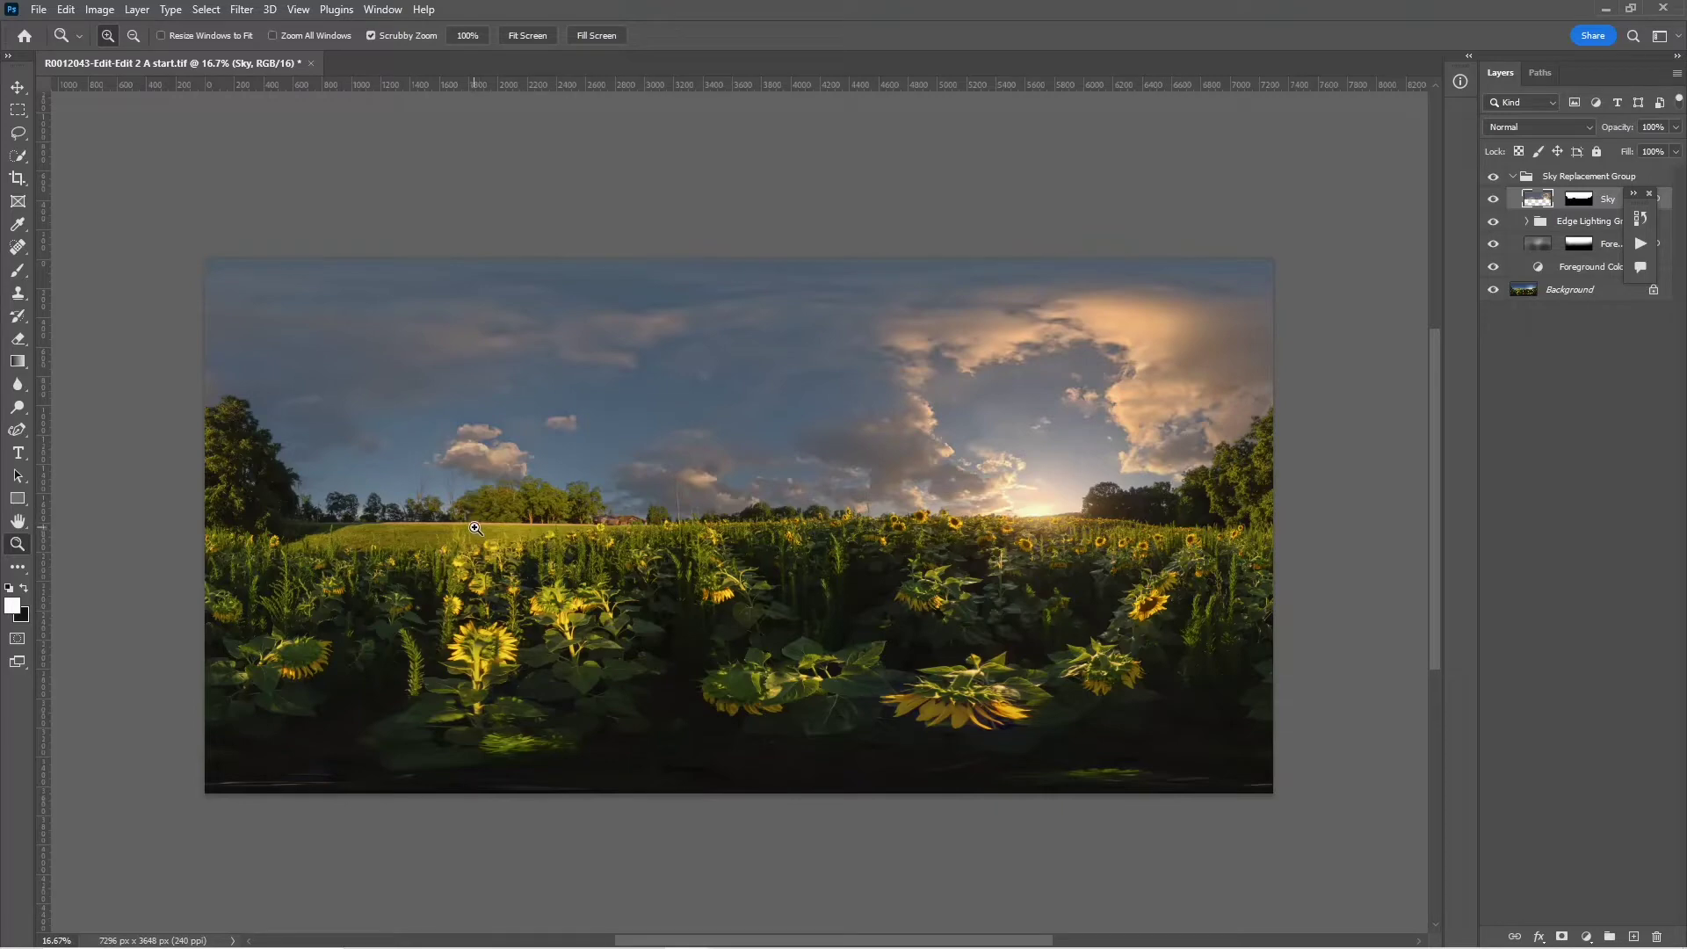
- Zoom in on the horizon's utility poles and show the Sky layer mask in grayscale
click(681, 515)
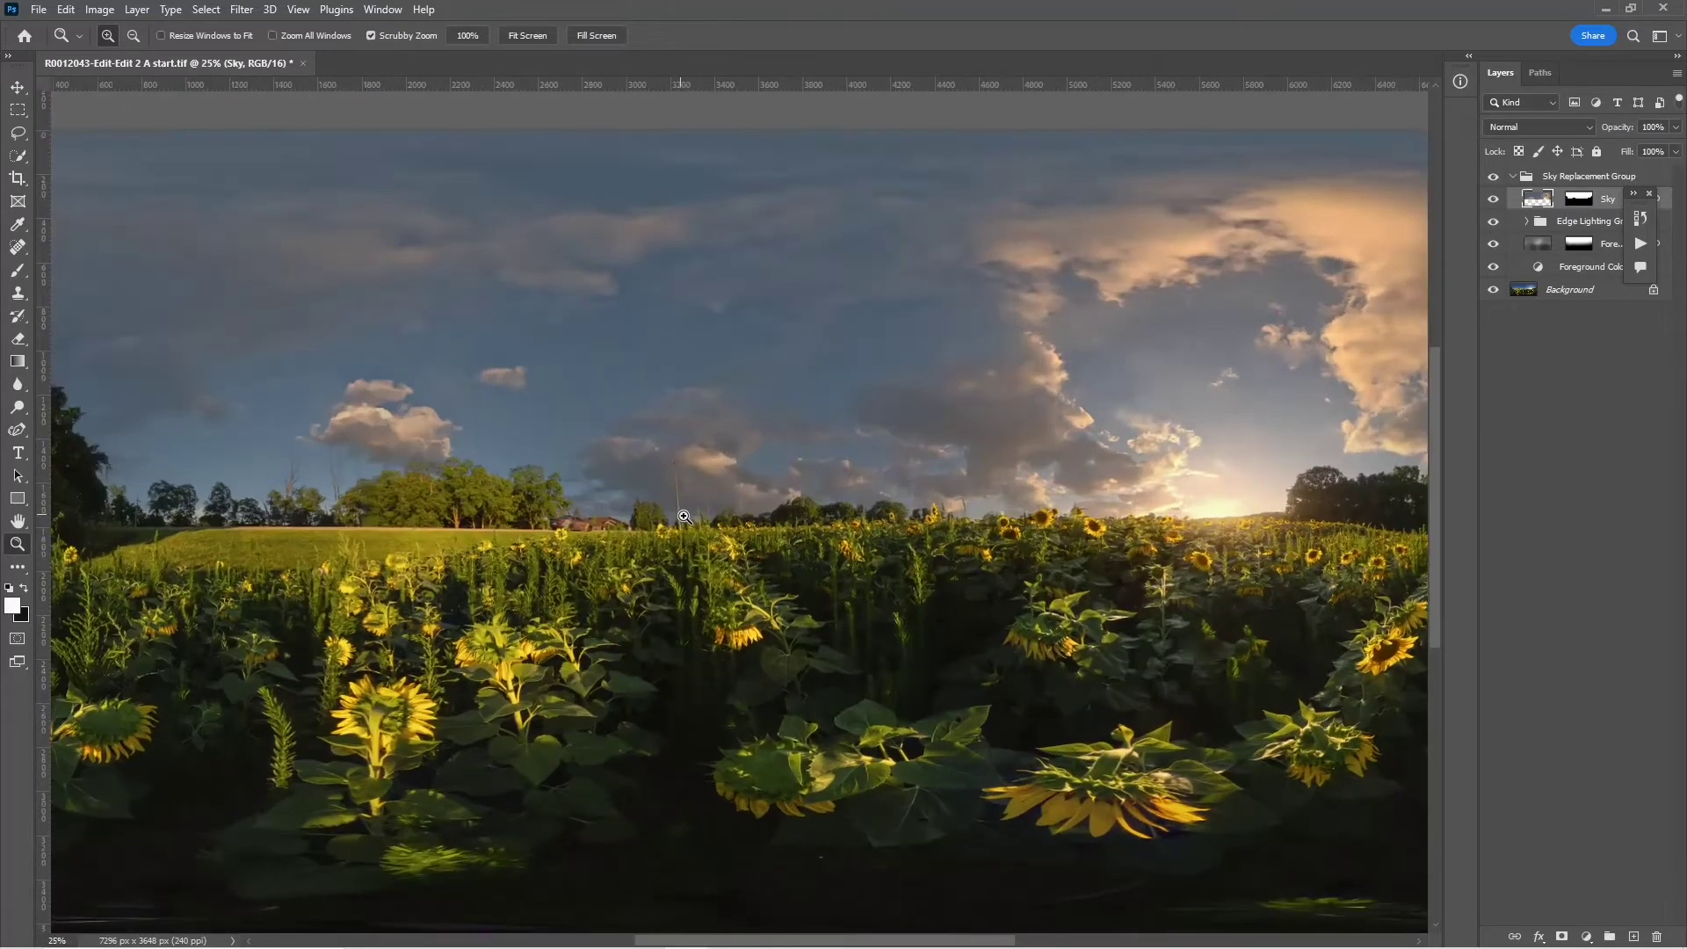
click(682, 516)
click(684, 517)
click(687, 517)
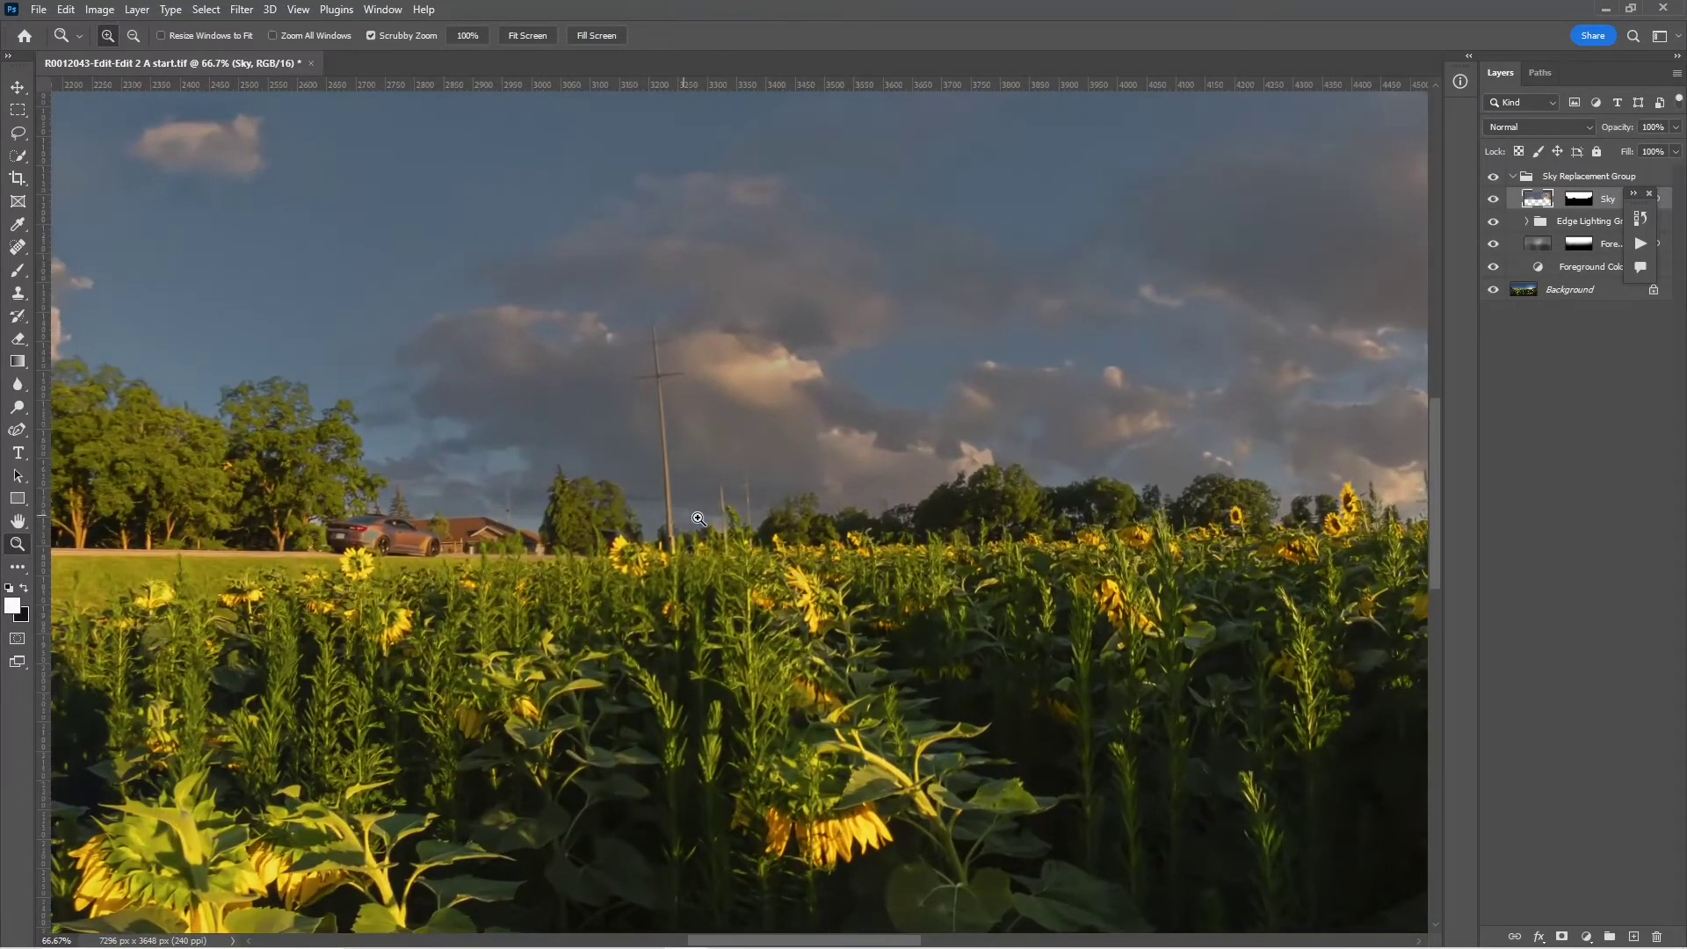
alt+click(1581, 200)
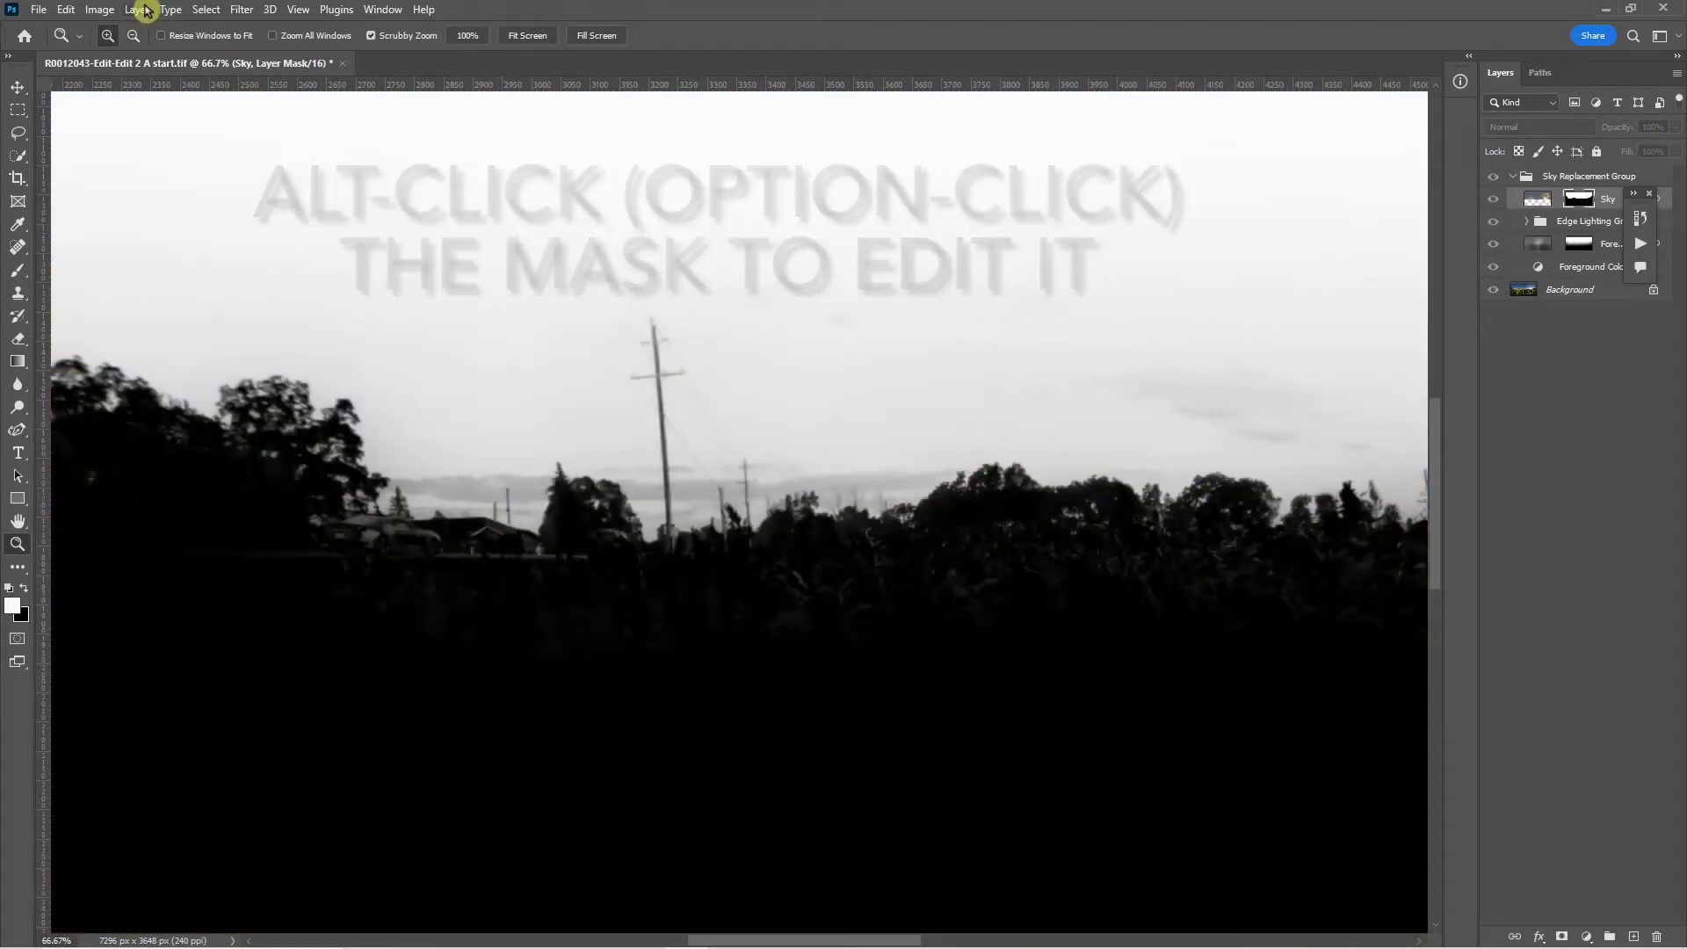
- Apply Brightness/Contrast to the Sky mask with Brightness 47 and Contrast 36
click(99, 10)
mouse_move(115, 54)
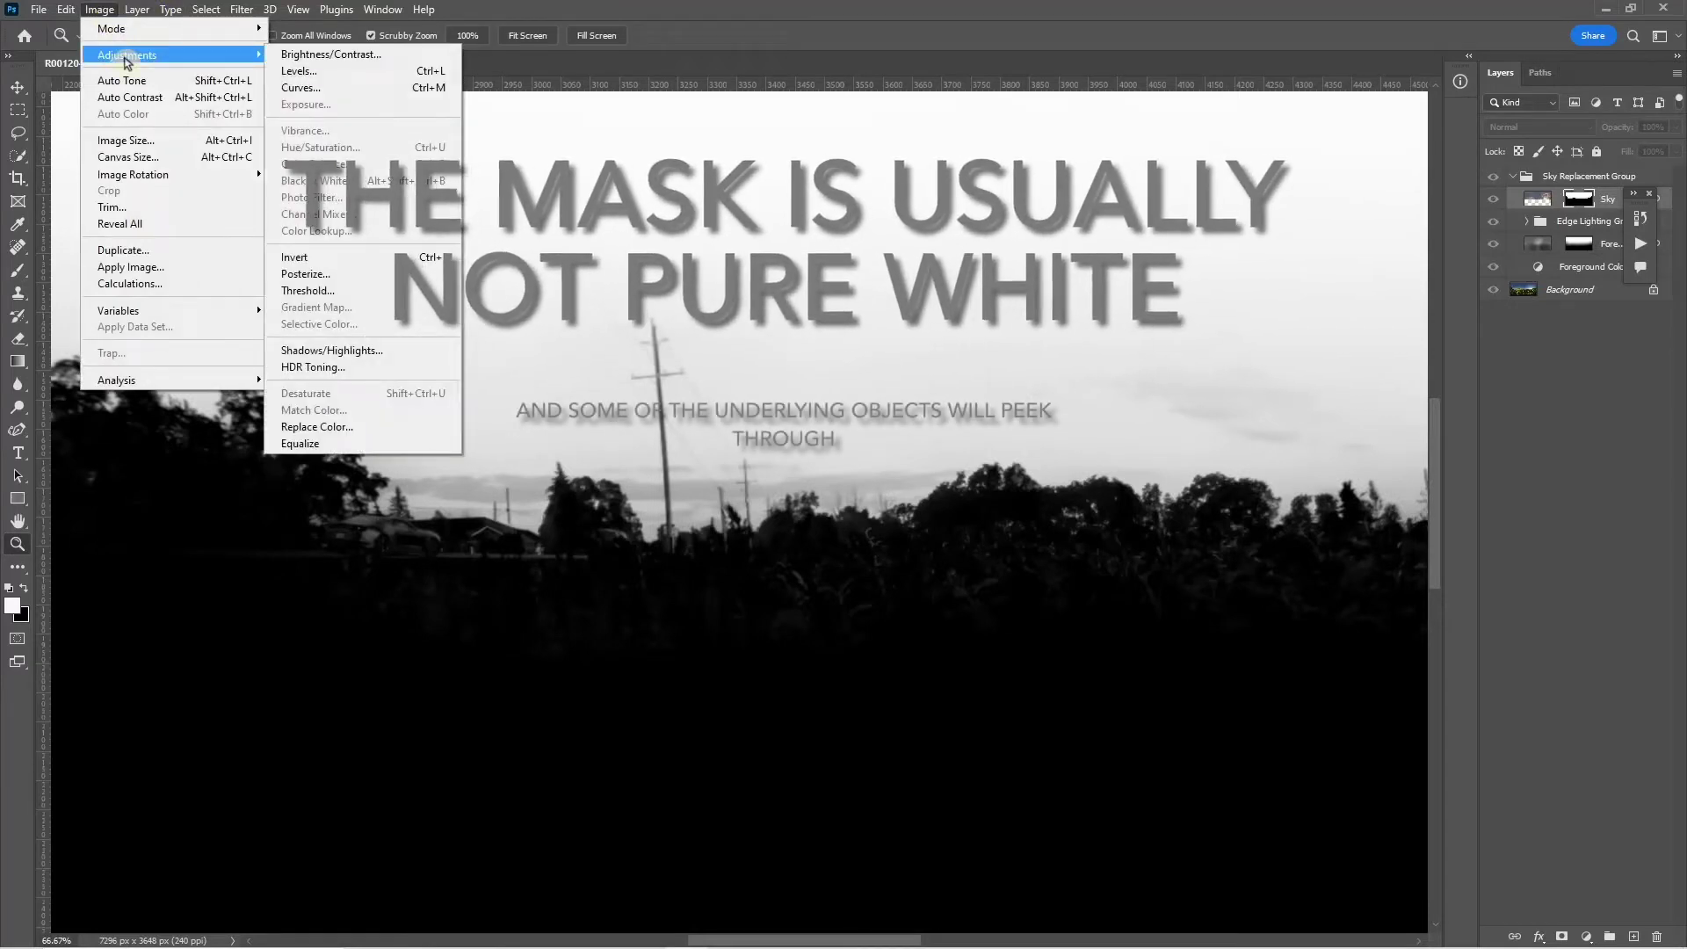
click(338, 55)
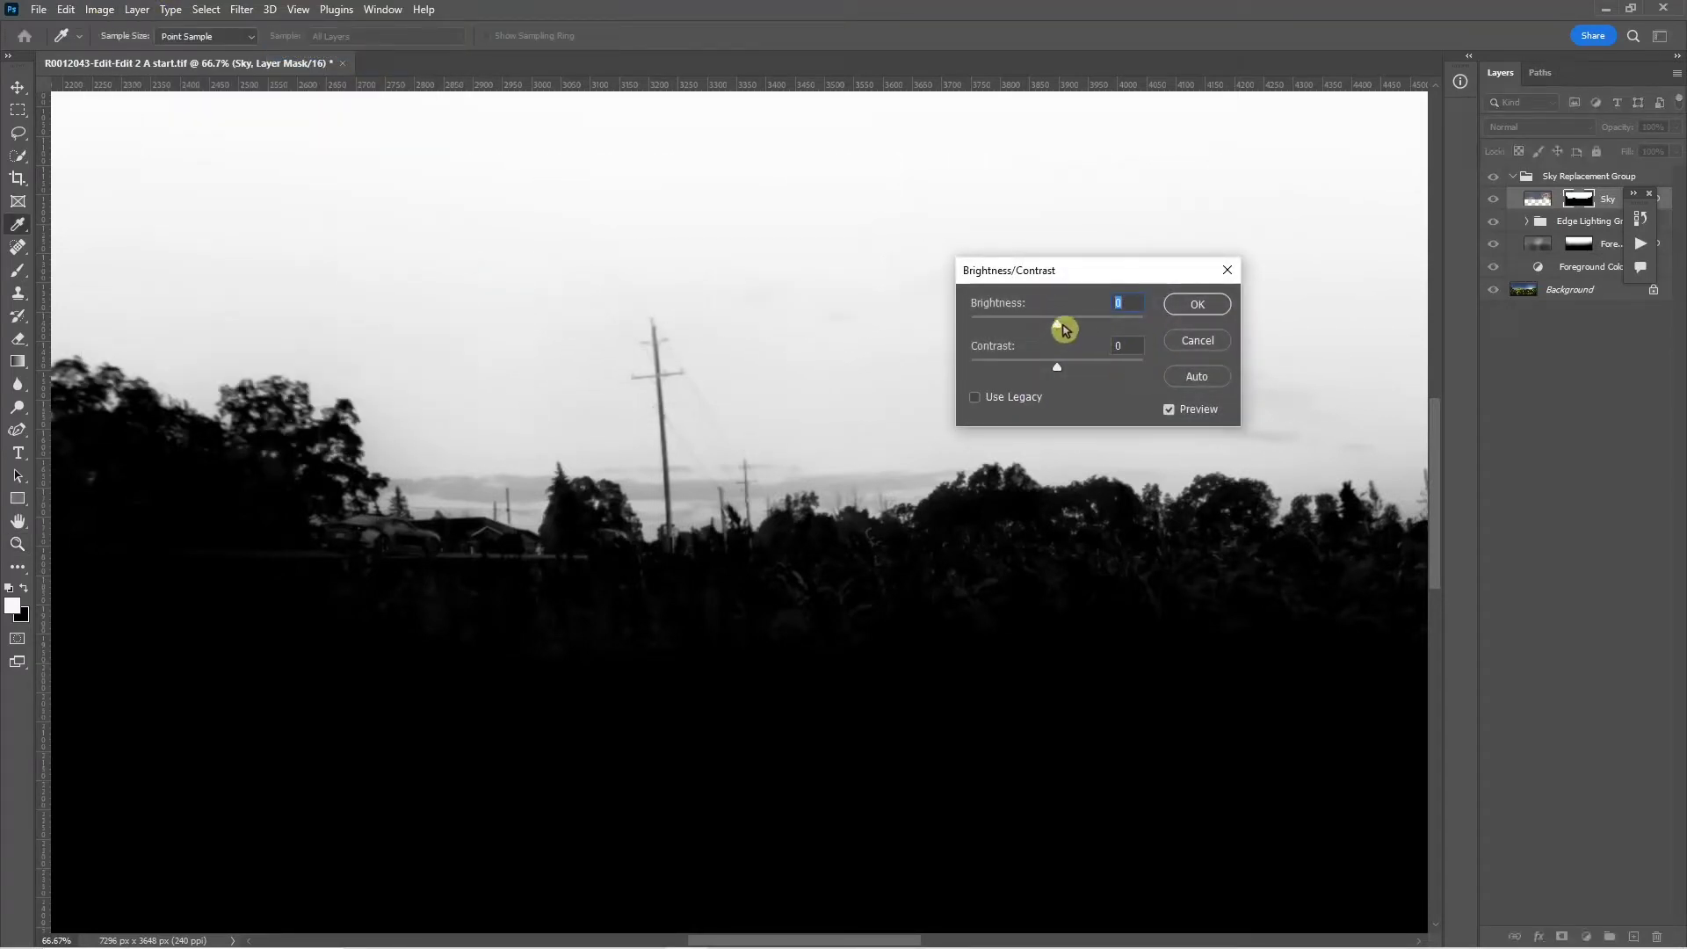
drag(1064, 329, 1092, 377)
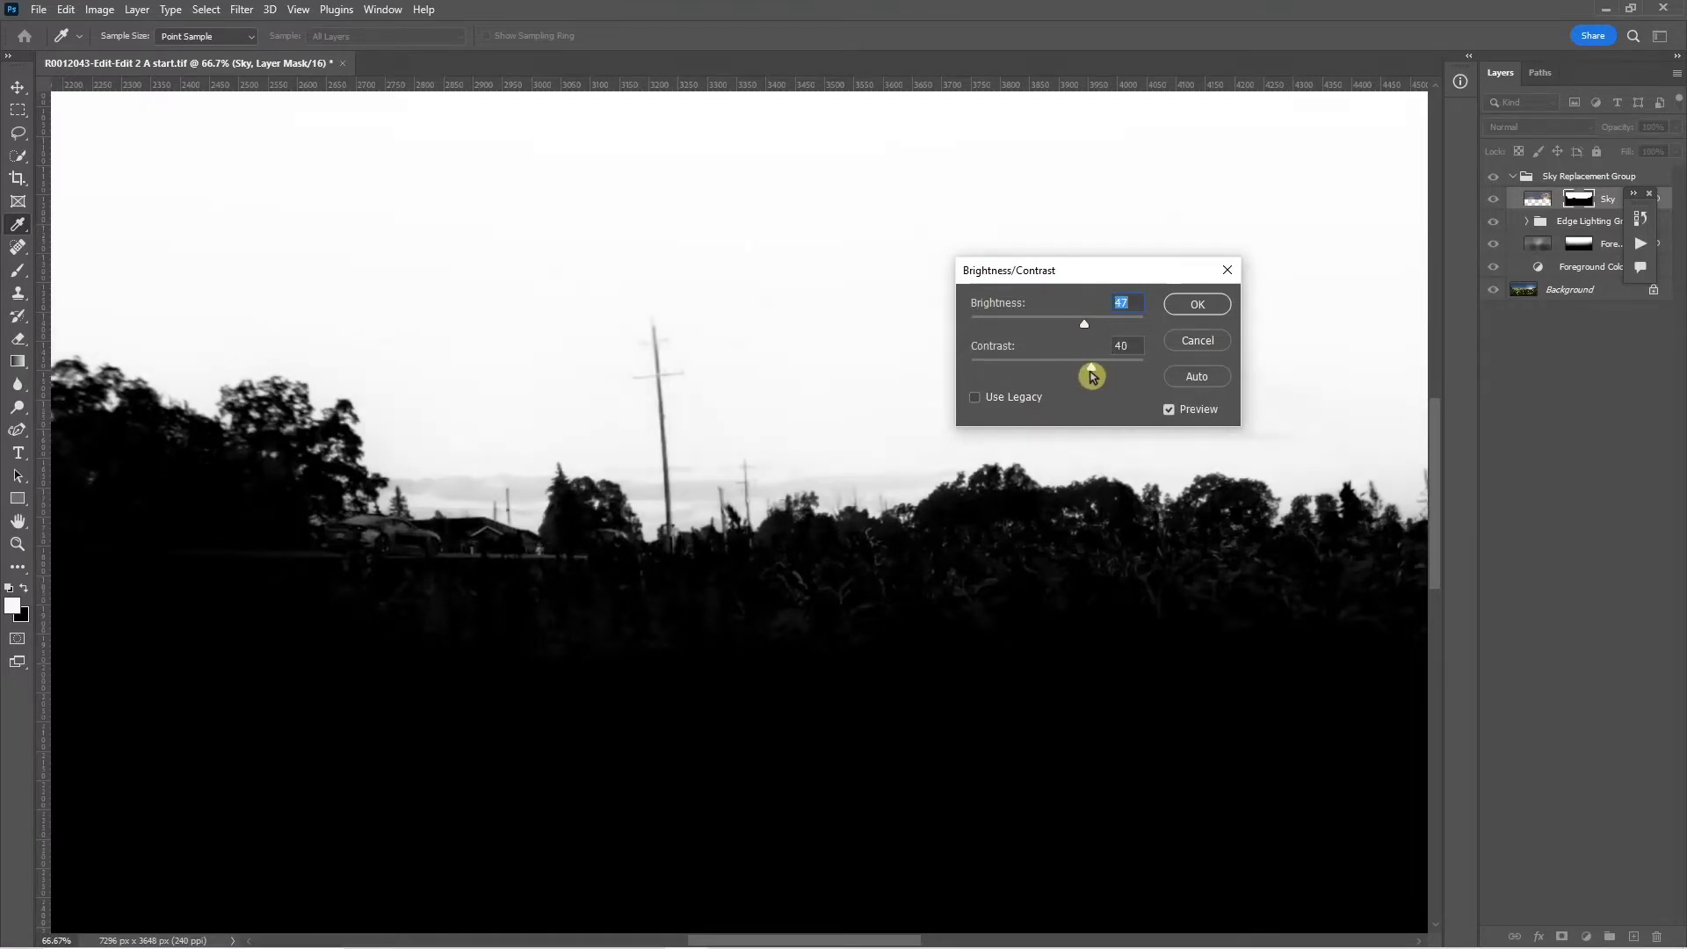
click(1197, 304)
- Set the Clone Stamp to sample the Current Layer with a 60-pixel brush
key(z)
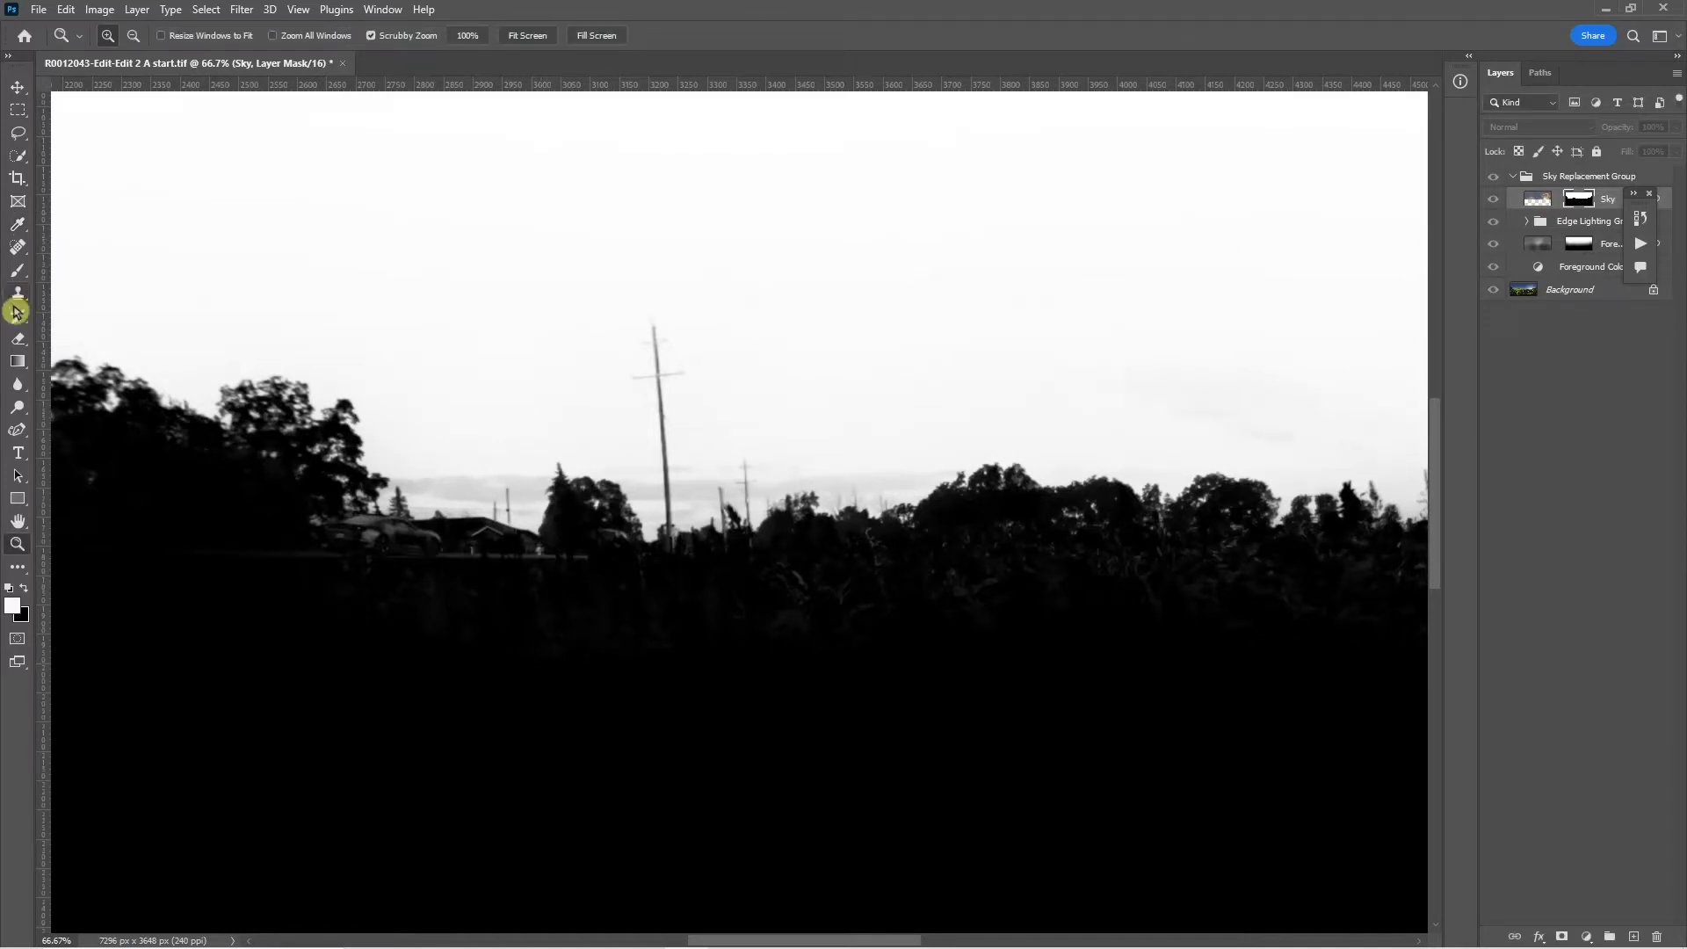
click(18, 293)
click(747, 36)
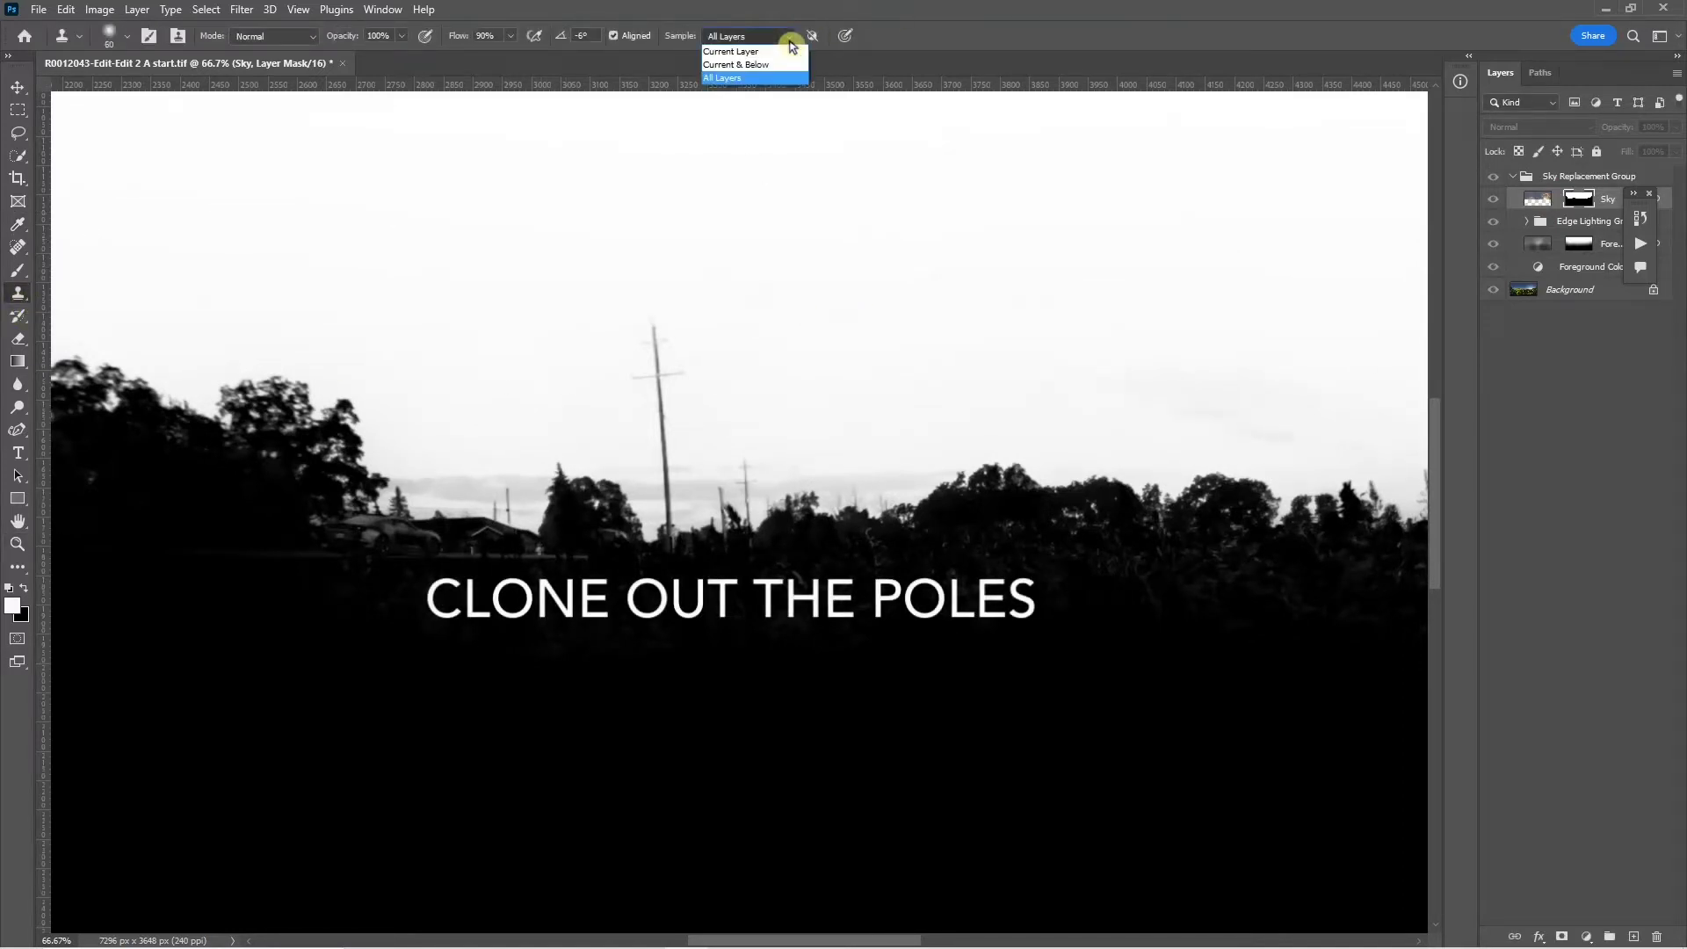
click(734, 50)
key(bracketright)
key(bracketright)
key(bracketright)
key(bracketright)
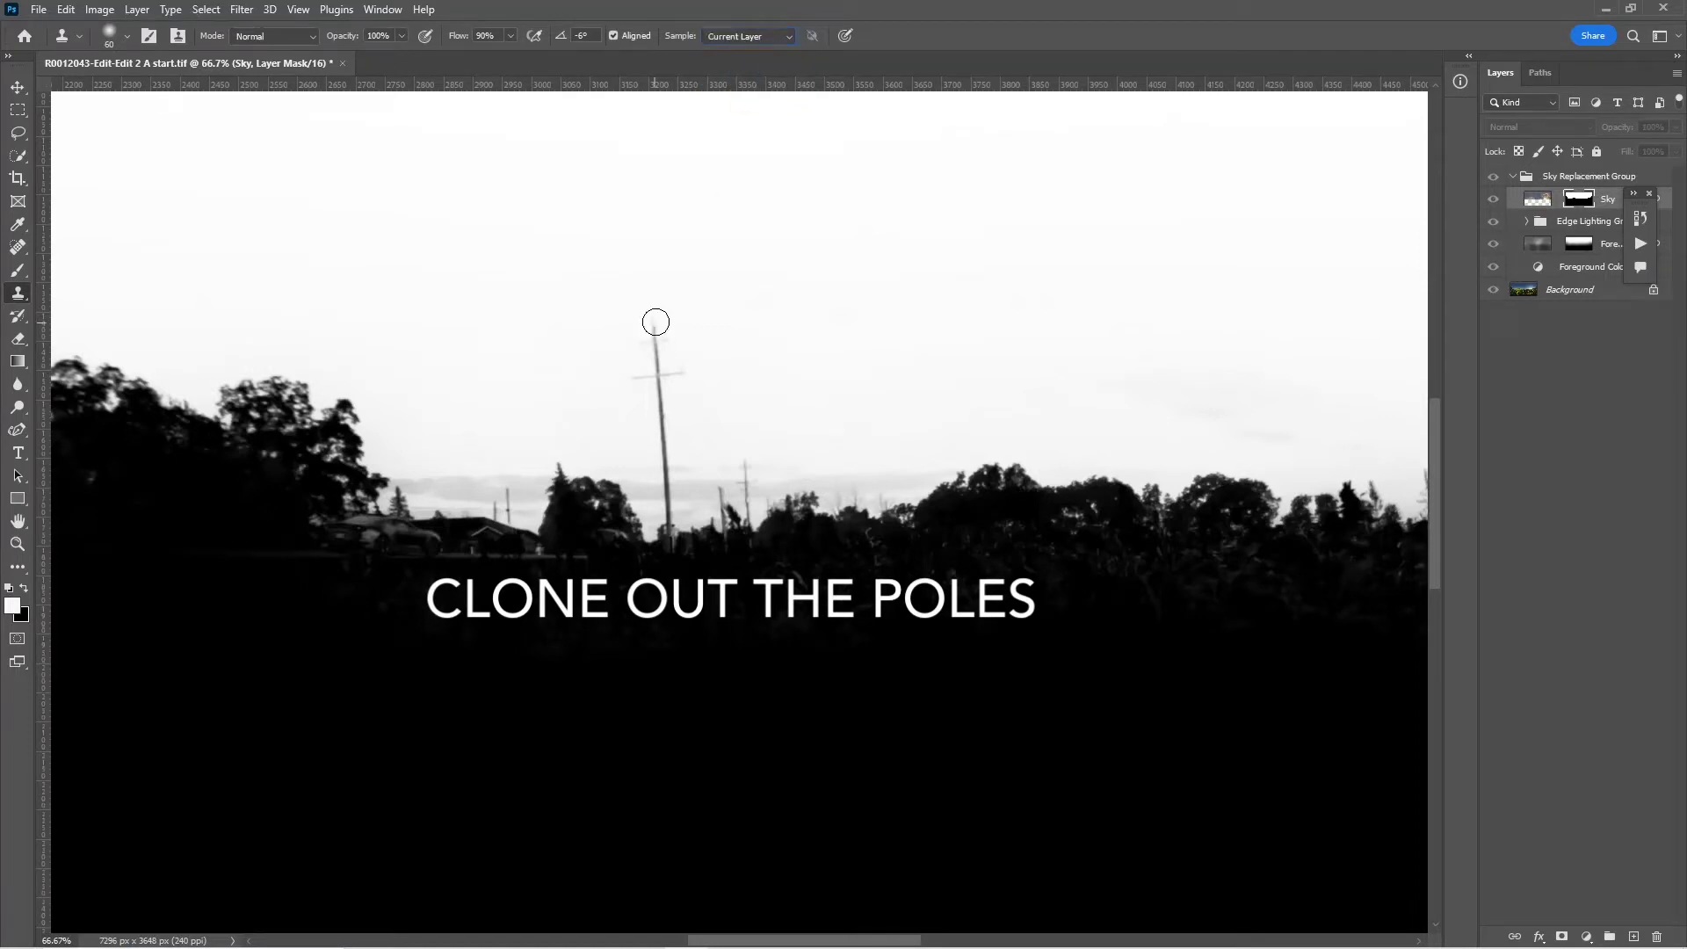
- Clone sky over the central power pole in the mask, then show the colour composite
mouse_move(650, 334)
mouse_down()
mouse_move(616, 356)
mouse_move(645, 374)
mouse_up()
alt+click(641, 369)
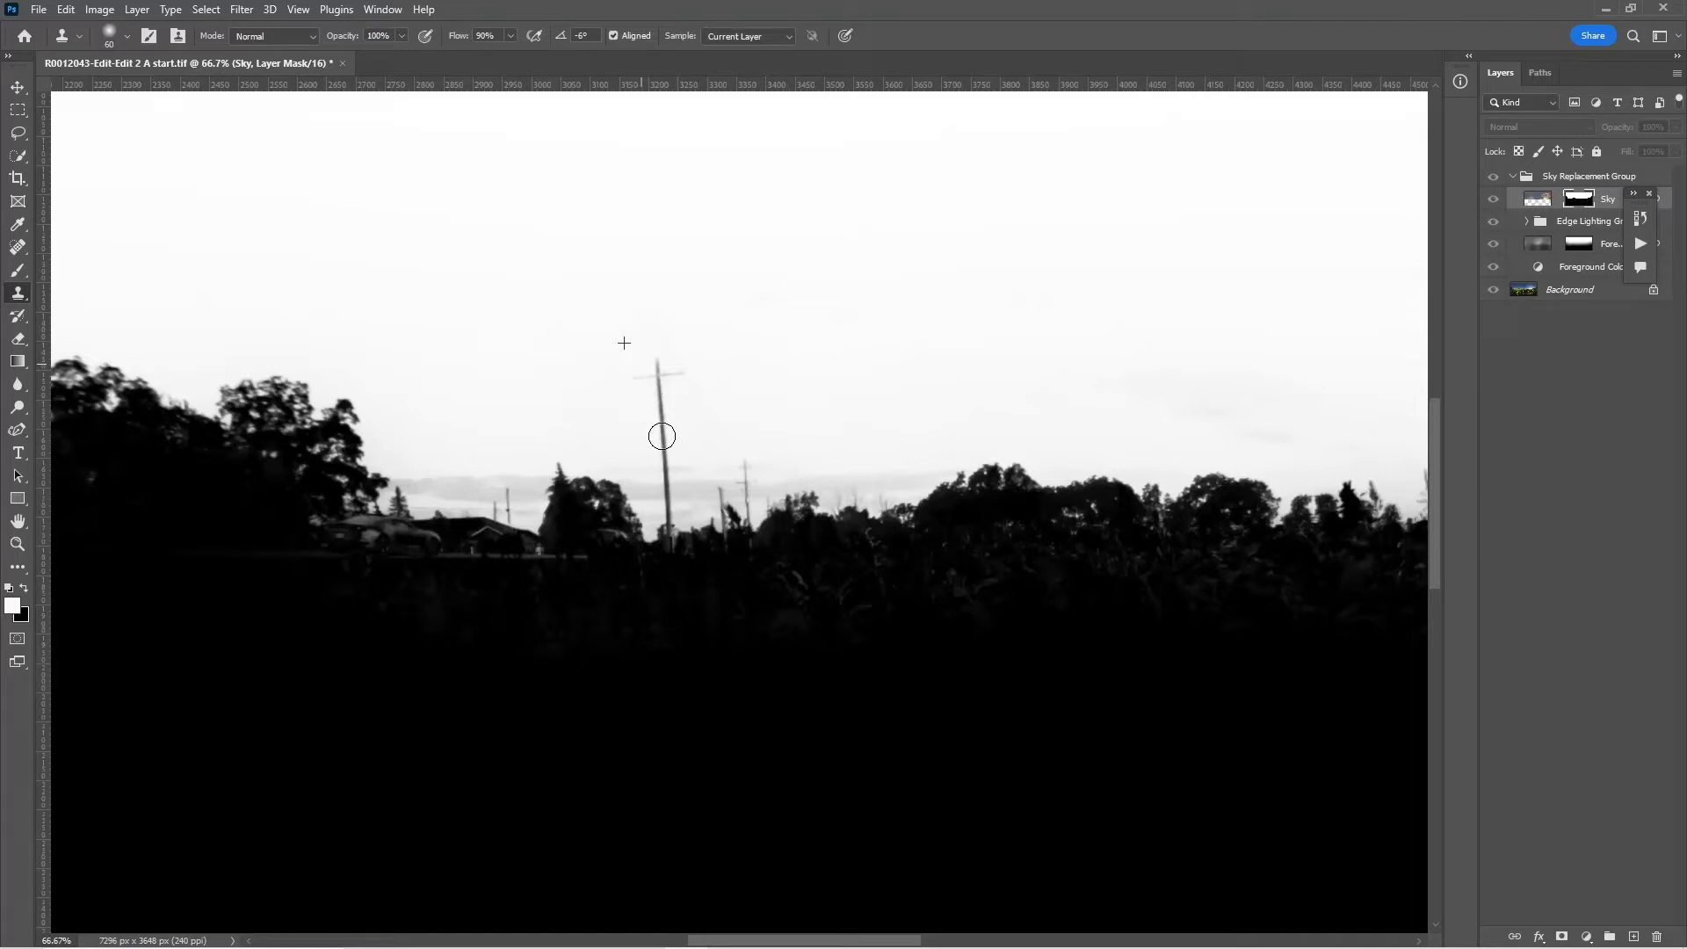
mouse_move(662, 437)
mouse_down()
mouse_move(767, 431)
mouse_move(686, 388)
mouse_move(666, 403)
mouse_move(682, 391)
mouse_move(698, 456)
mouse_move(609, 439)
mouse_move(680, 461)
mouse_move(665, 447)
mouse_move(671, 511)
mouse_up()
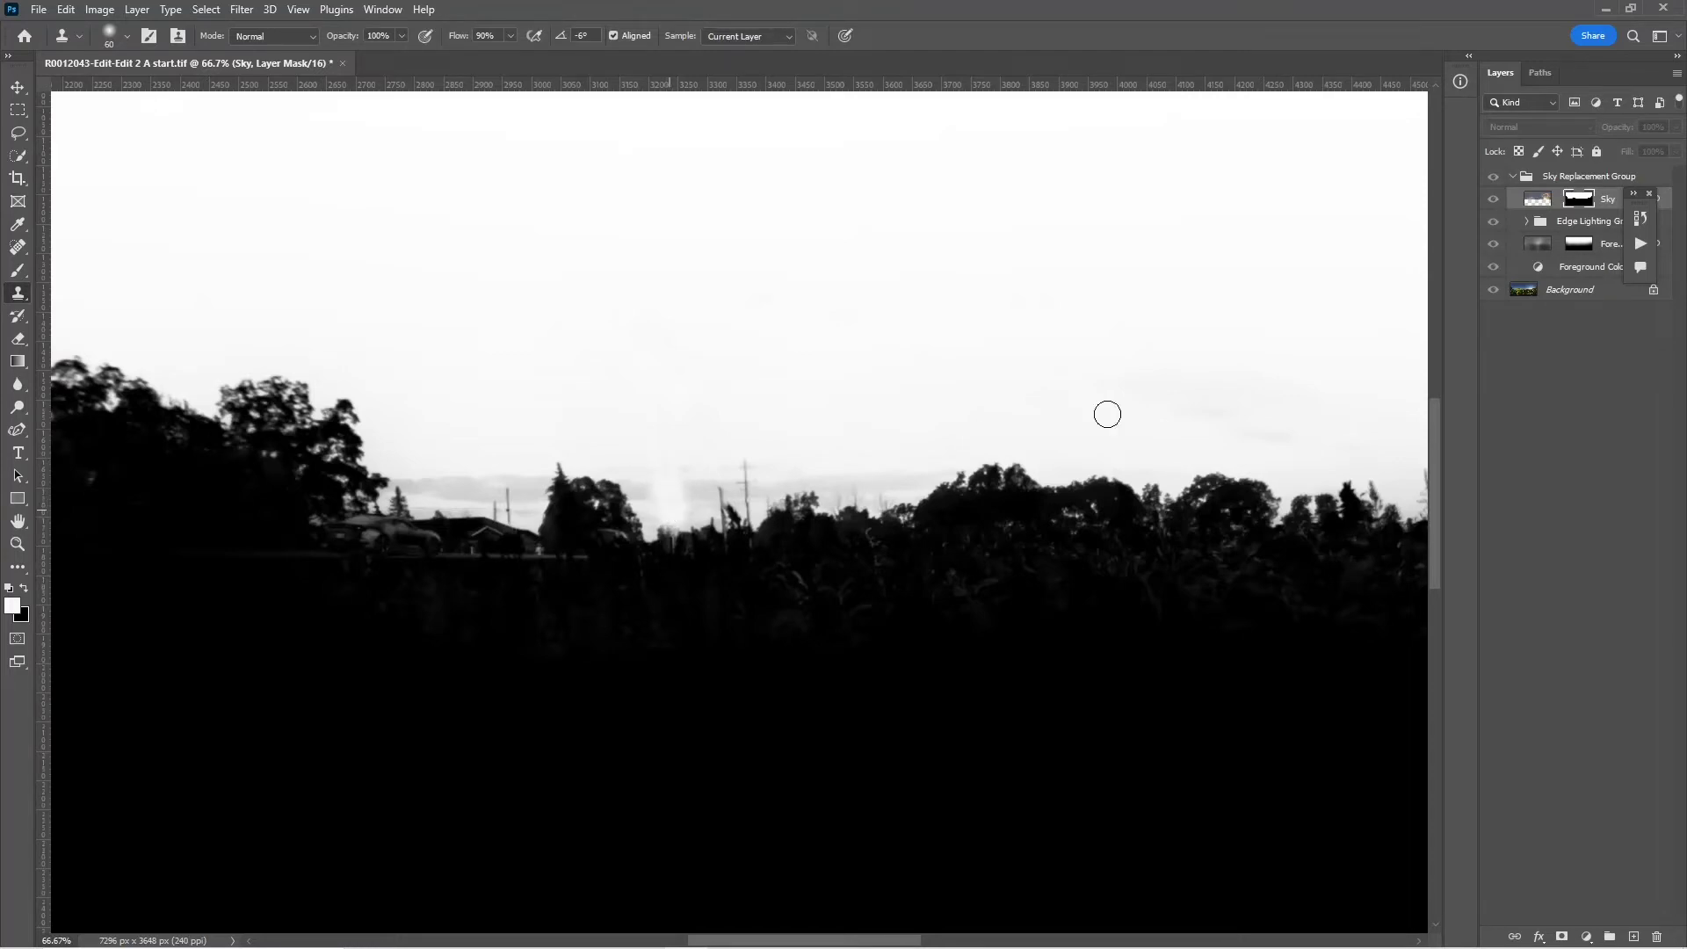
click(1536, 197)
- Zoom to 200% on the remaining poles and display the Sky layer mask in greyscale
key(z)
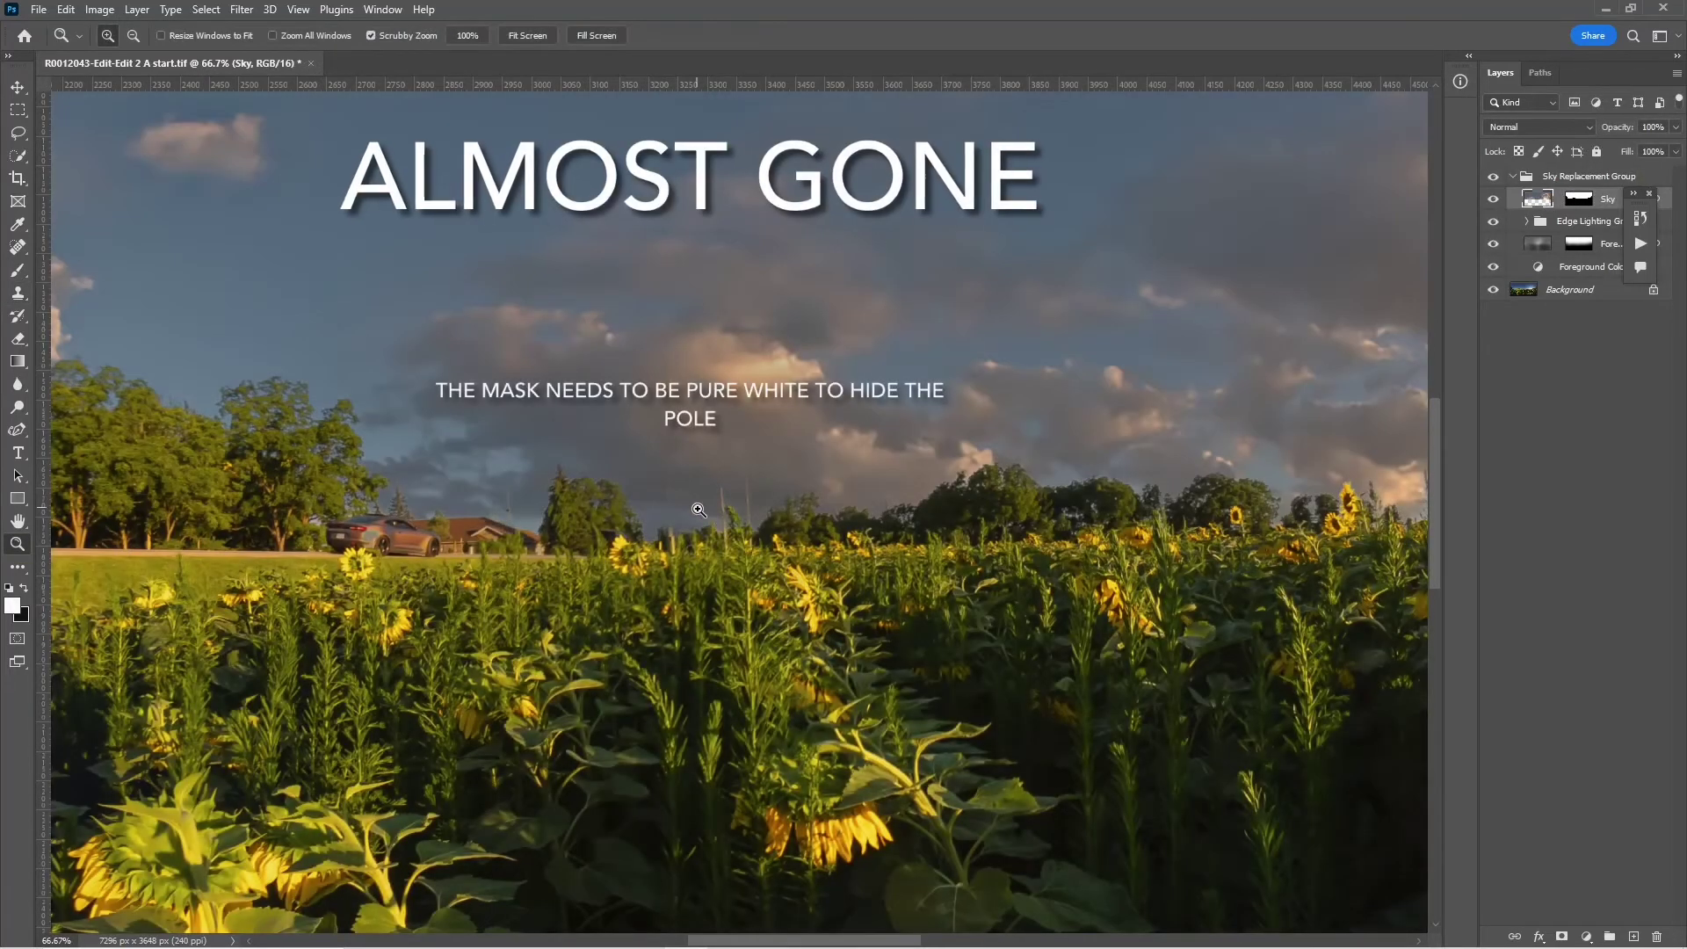
click(660, 511)
click(660, 511)
click(661, 511)
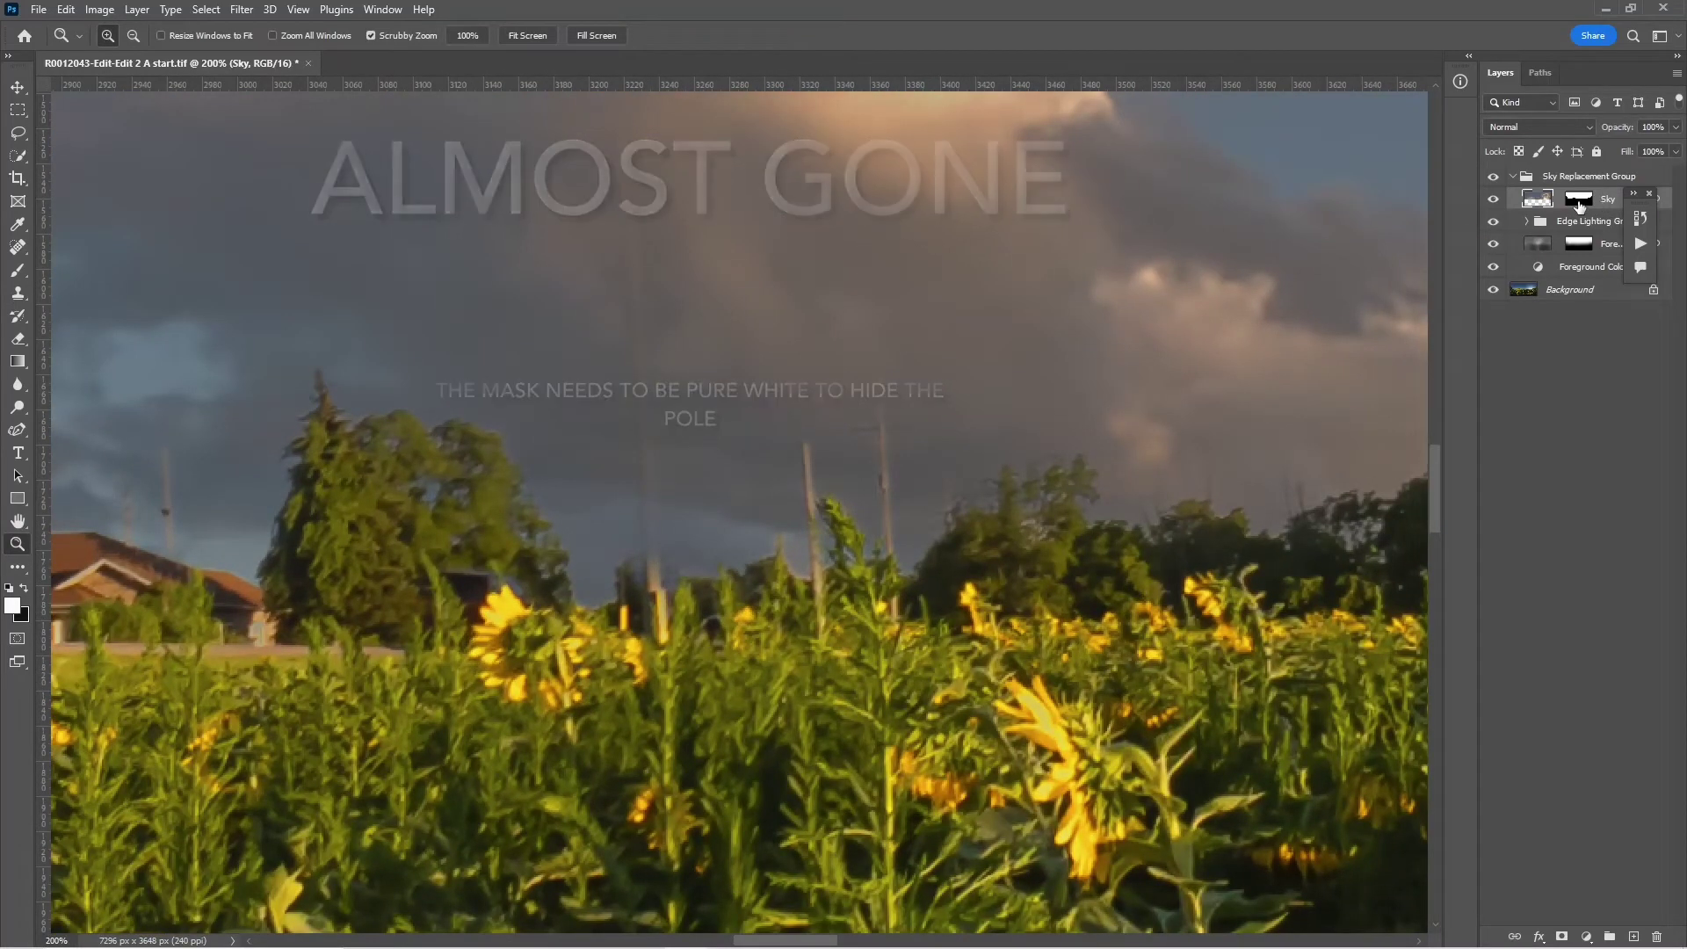
click(1579, 202)
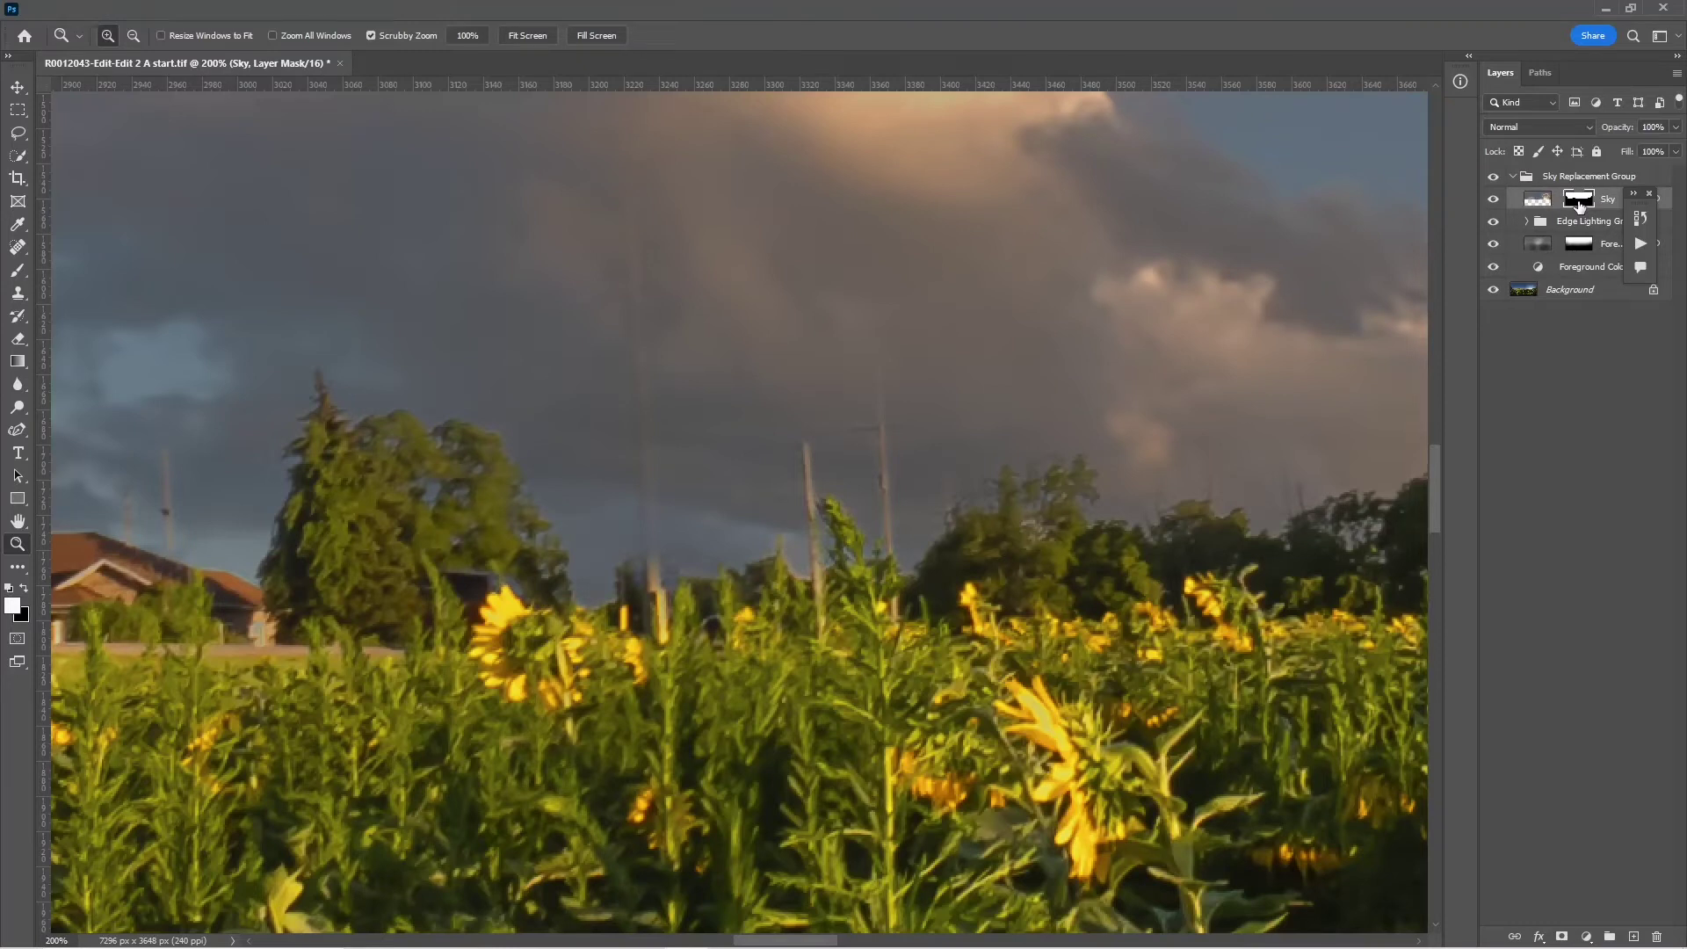
alt+click(1580, 202)
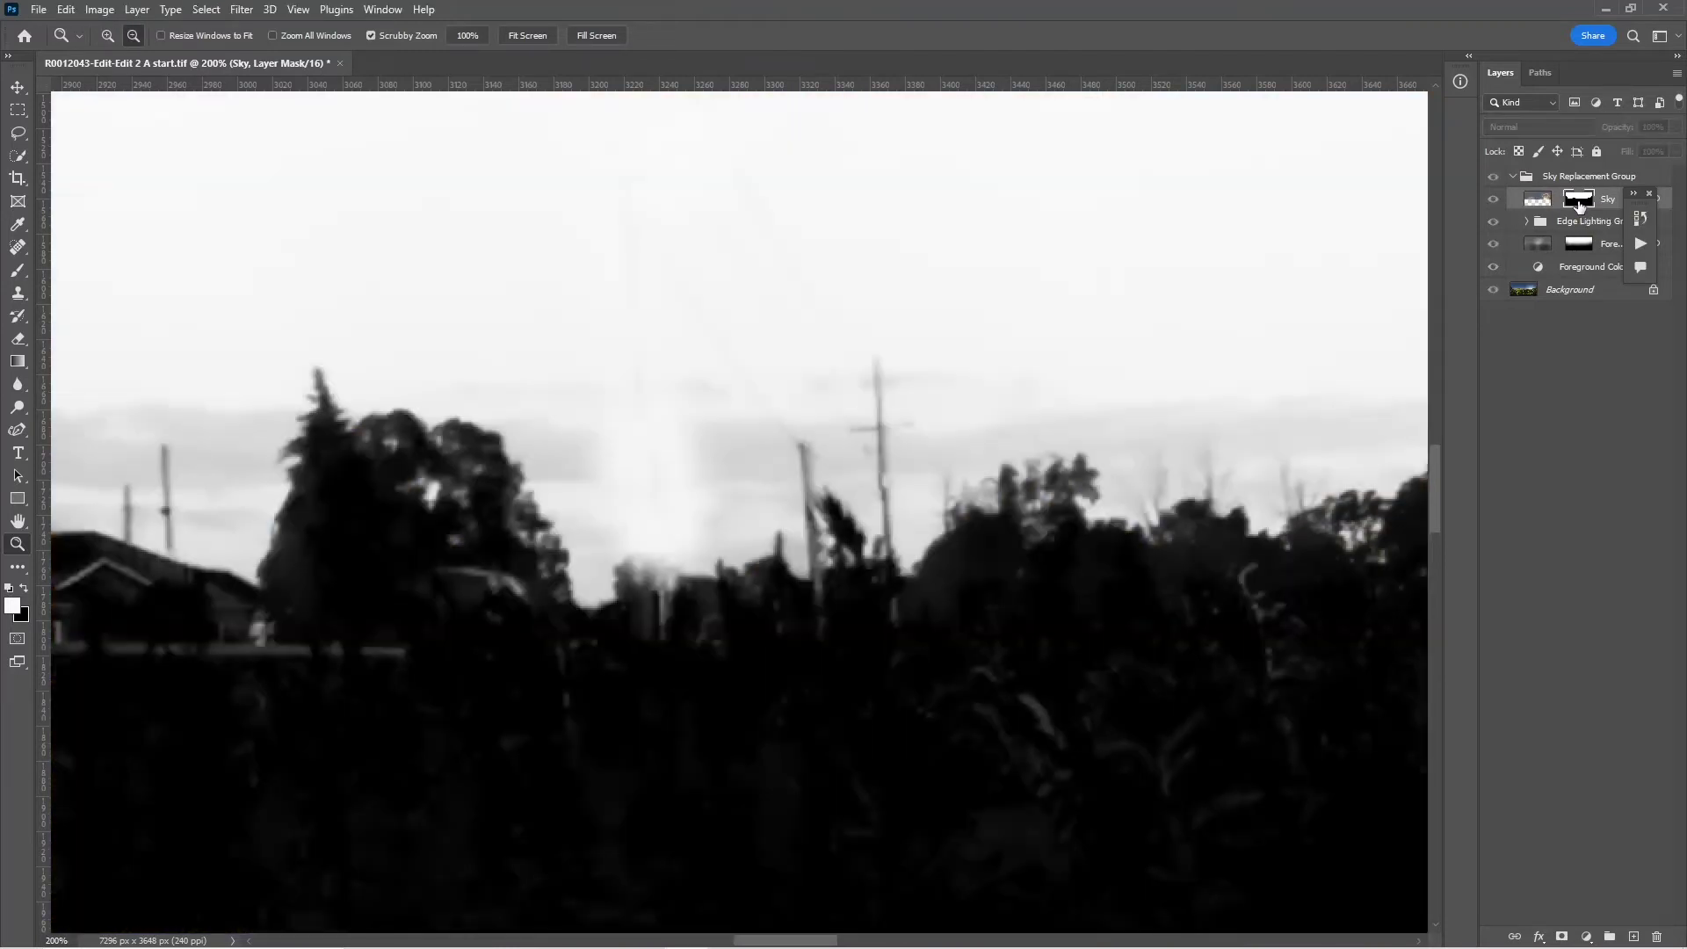
- Raise the Sky mask's Brightness to 90, then return to the colour image
click(102, 11)
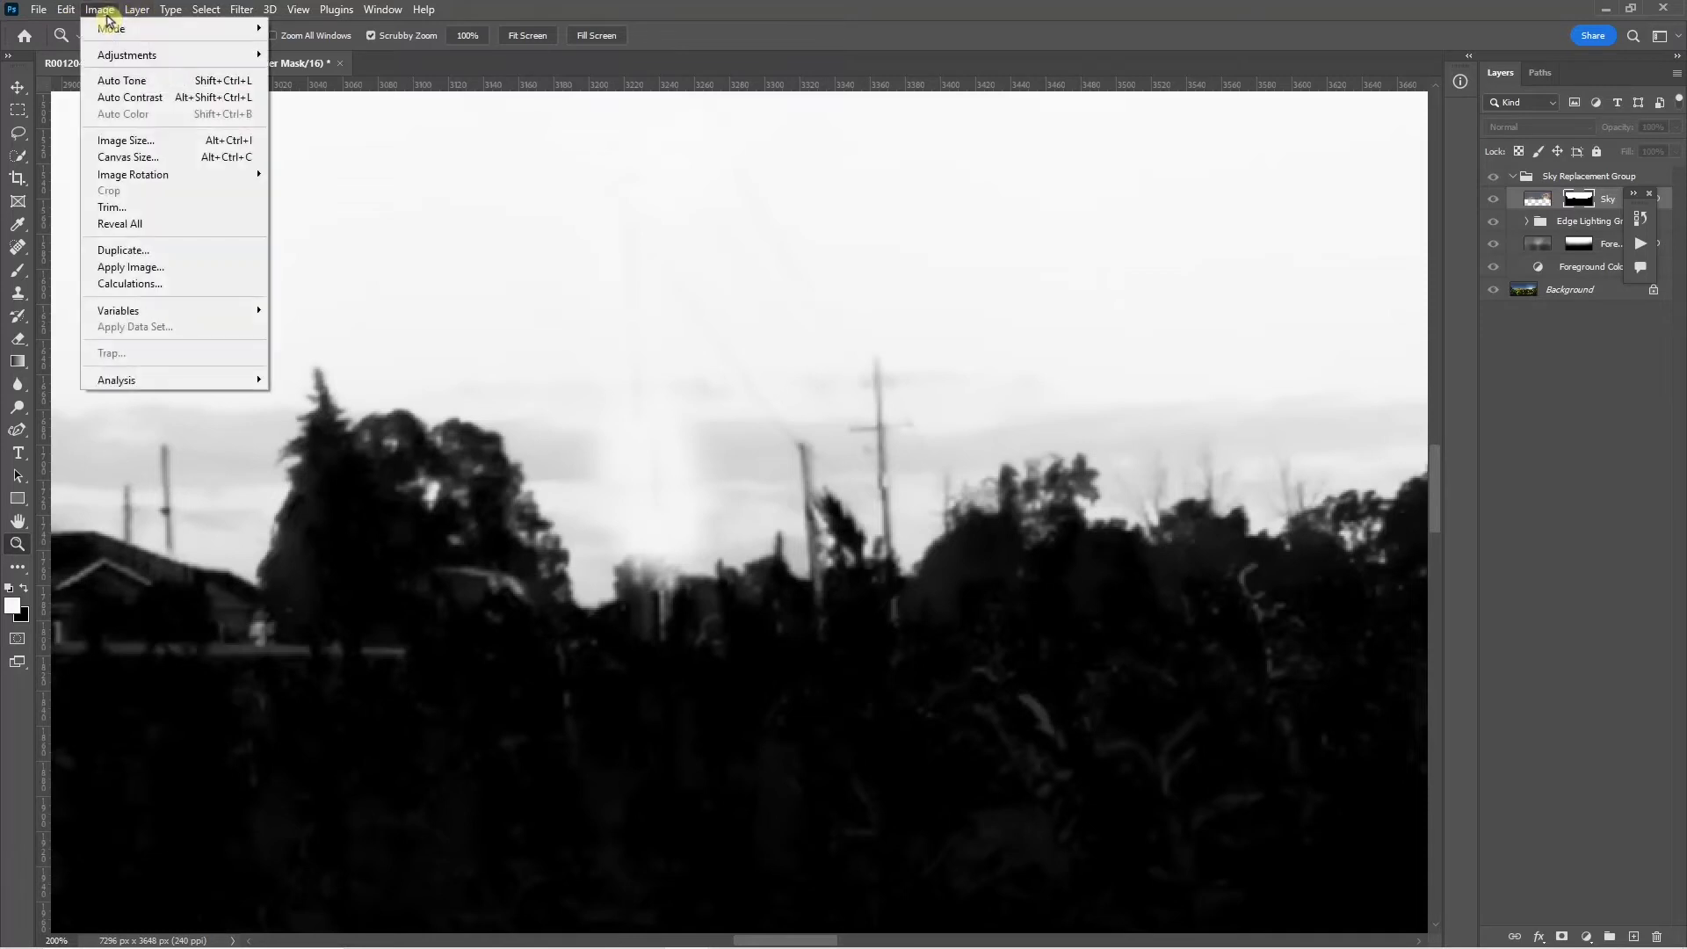
mouse_move(125, 56)
click(325, 55)
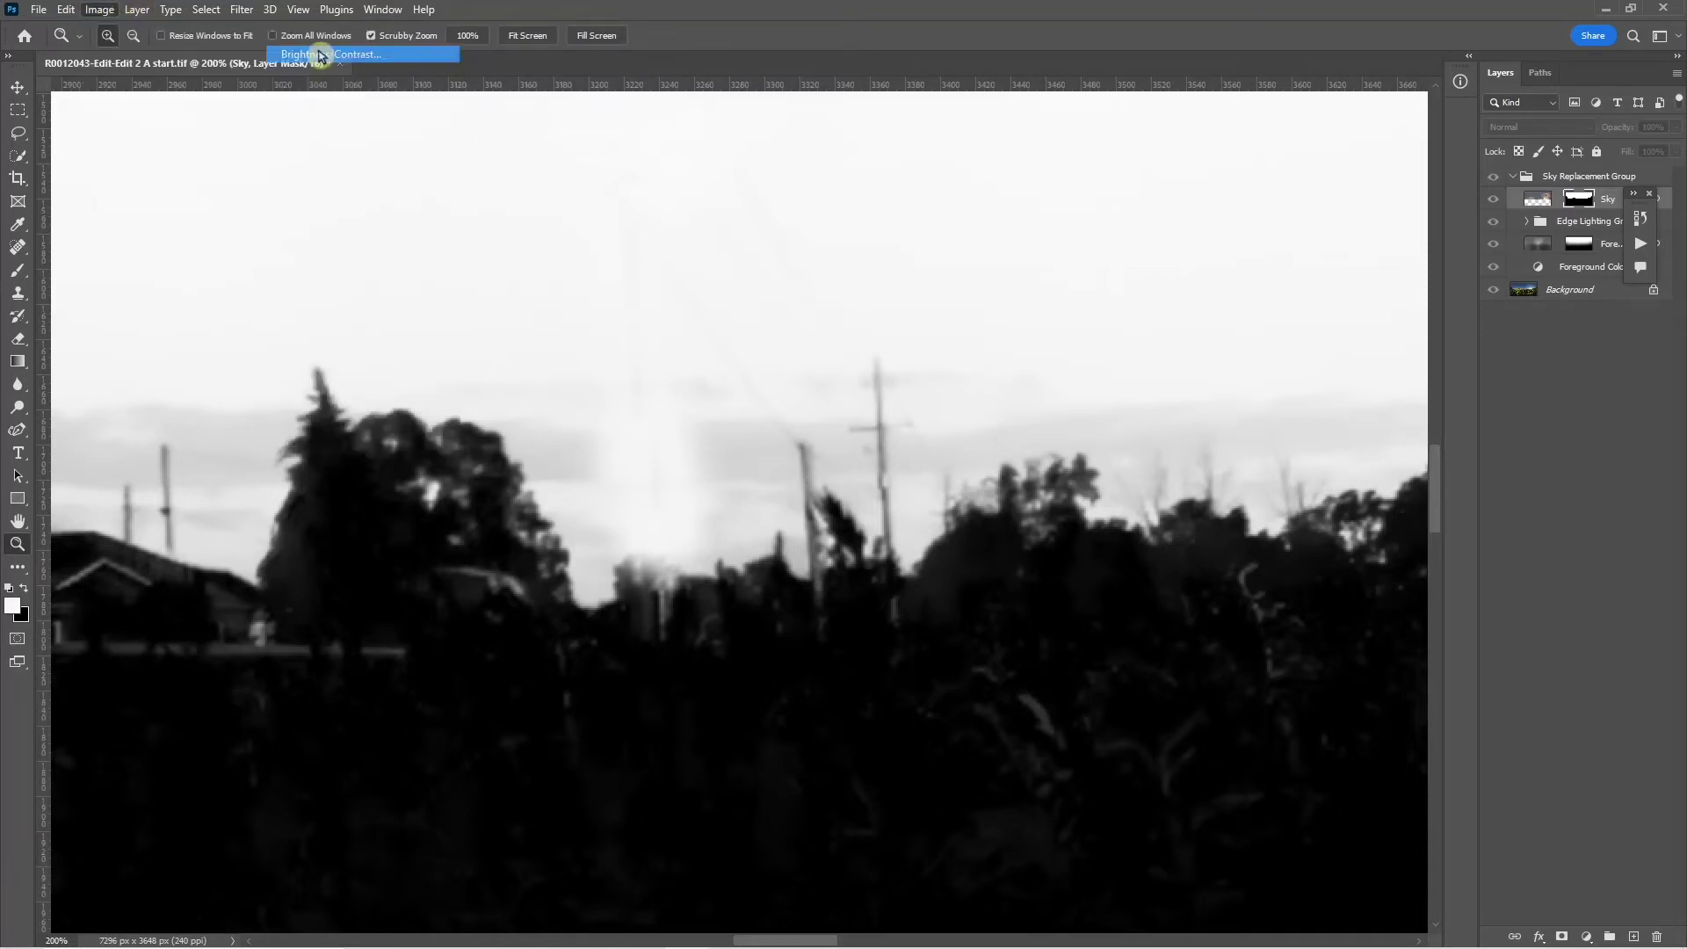
text(2)
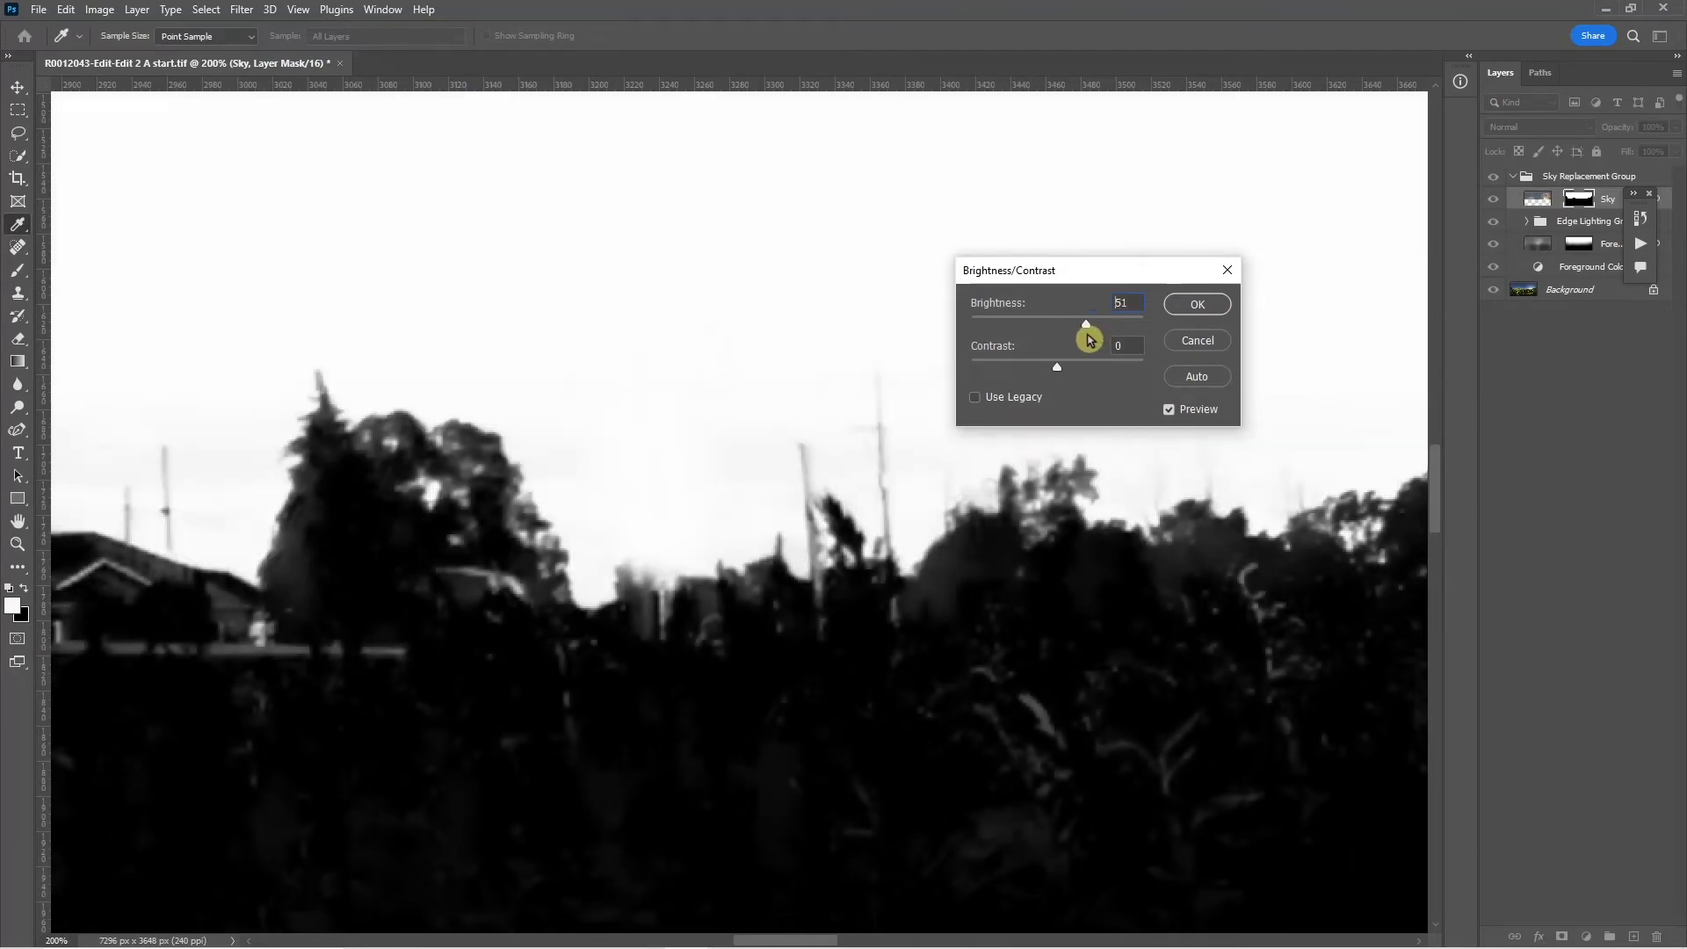
drag(1087, 341, 1114, 334)
click(1204, 304)
key(z)
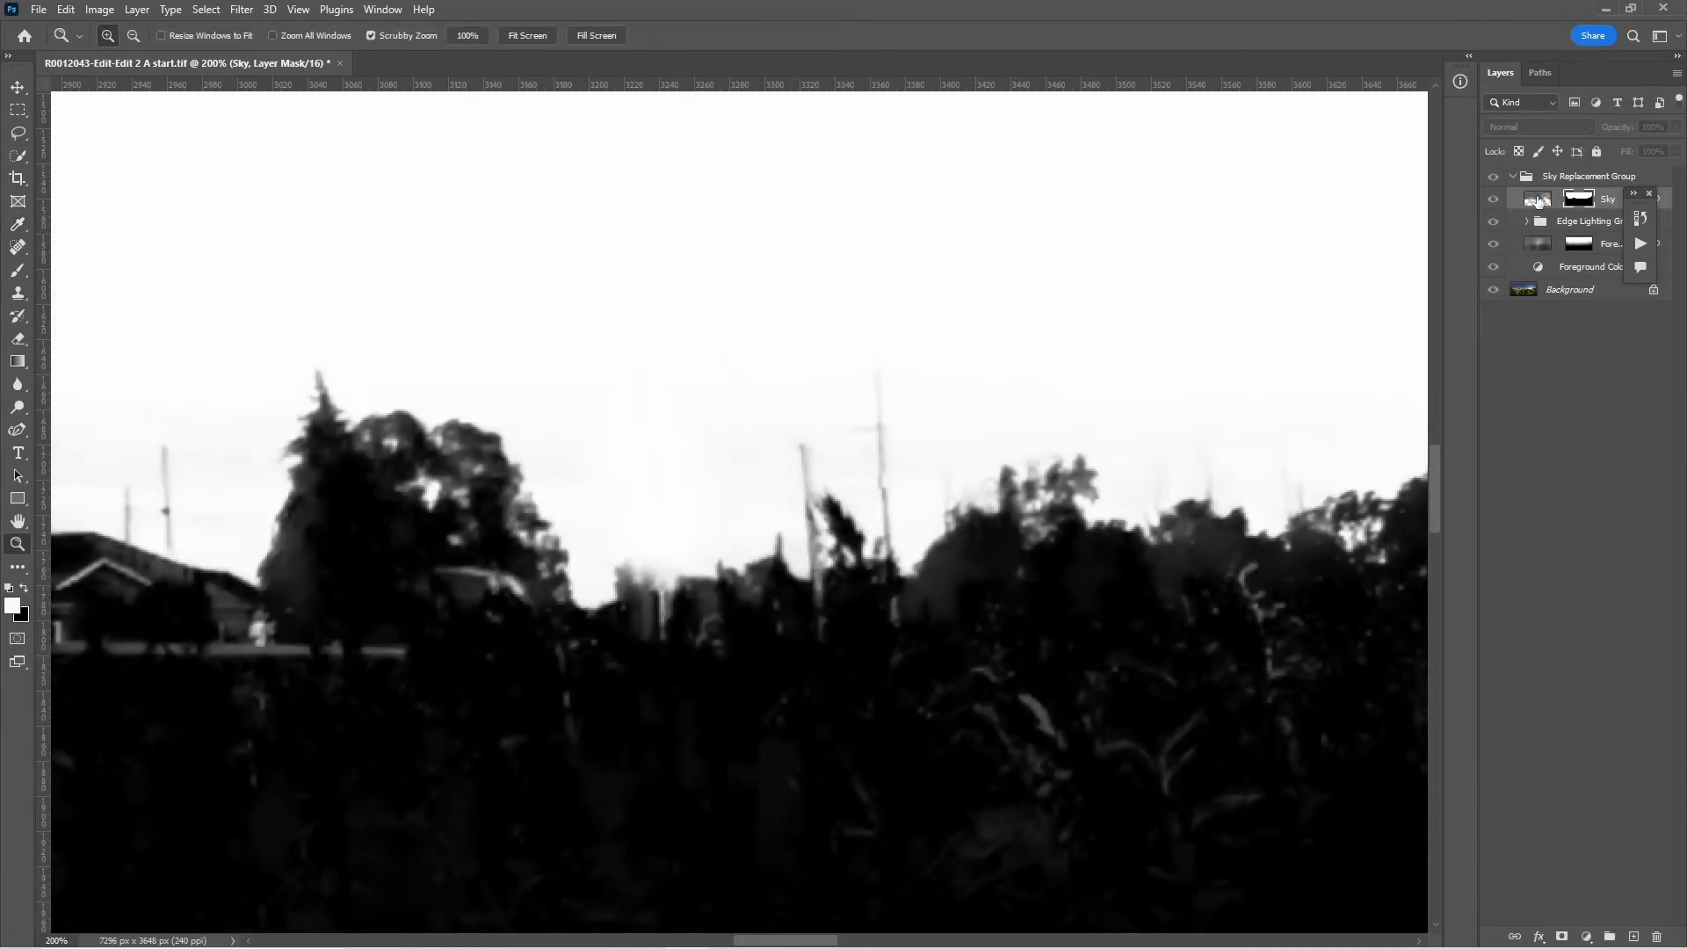
click(1538, 201)
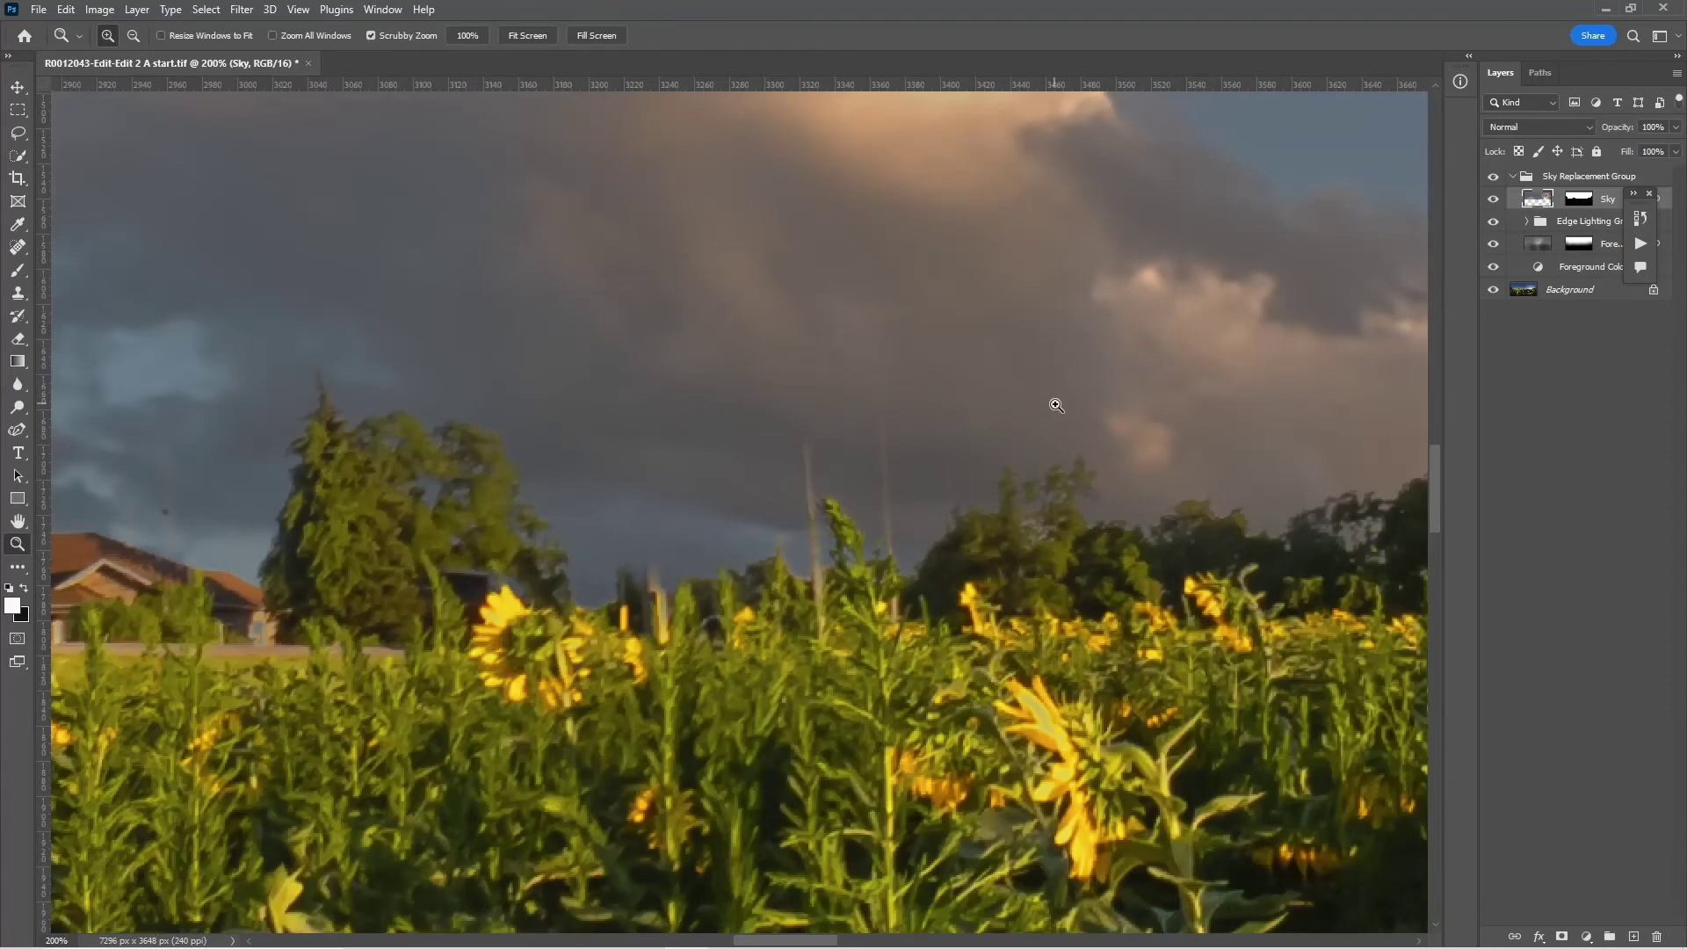
- Zoom out to fit the whole sunflower panorama in view
drag(1057, 405, 774, 462)
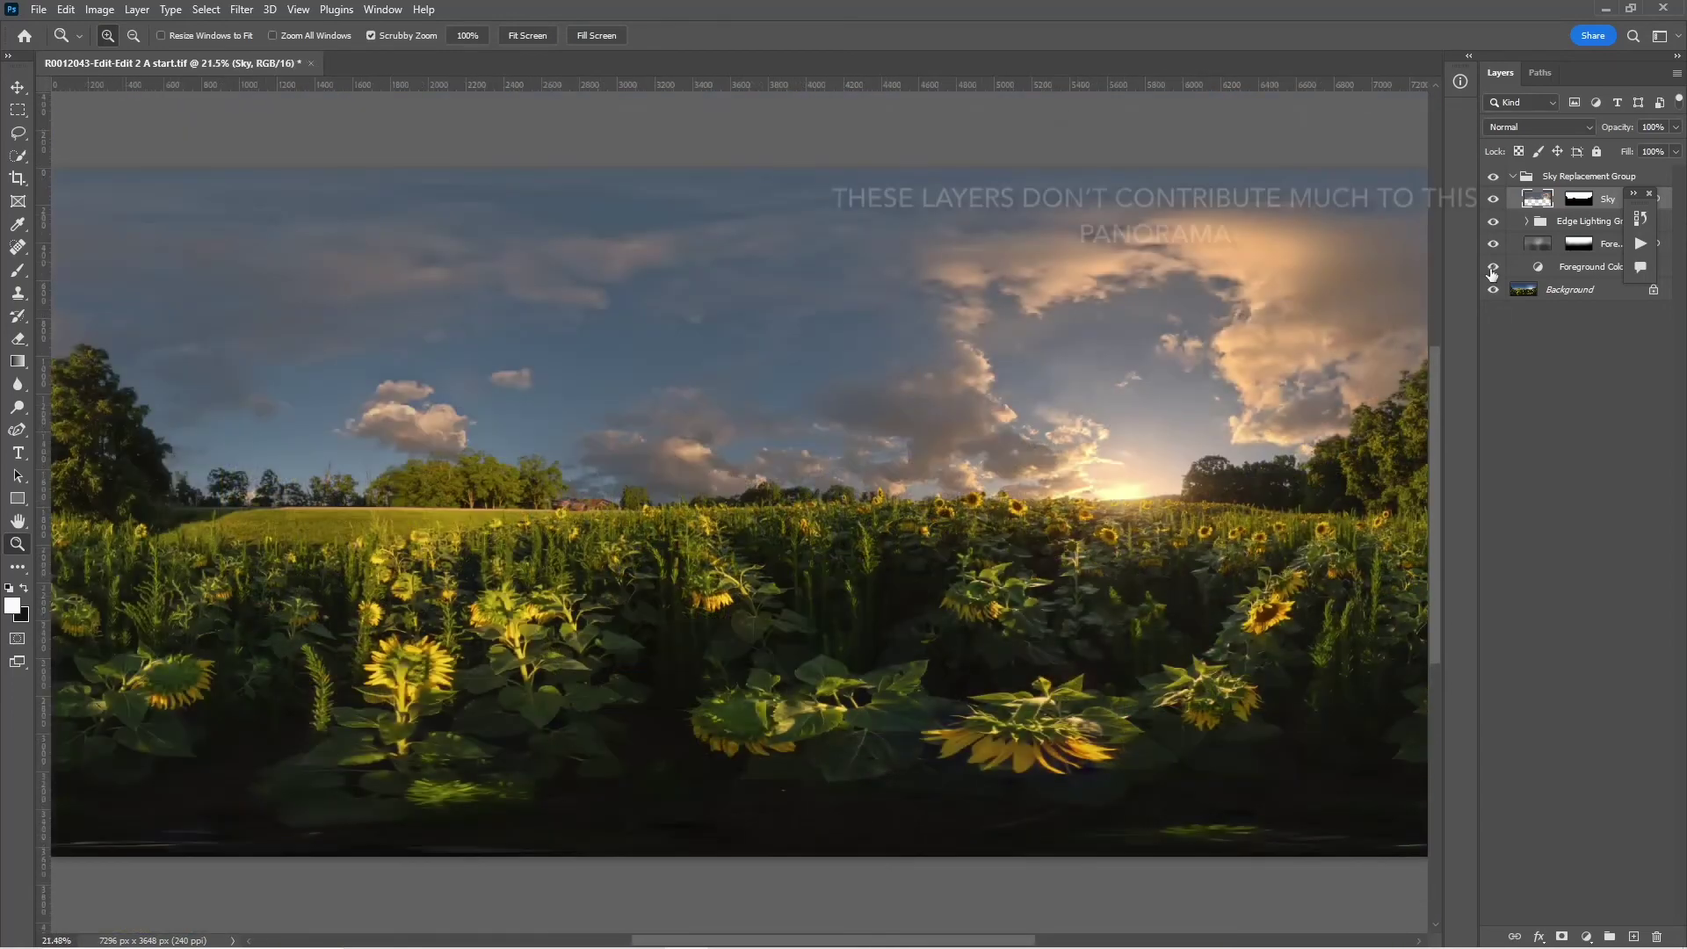